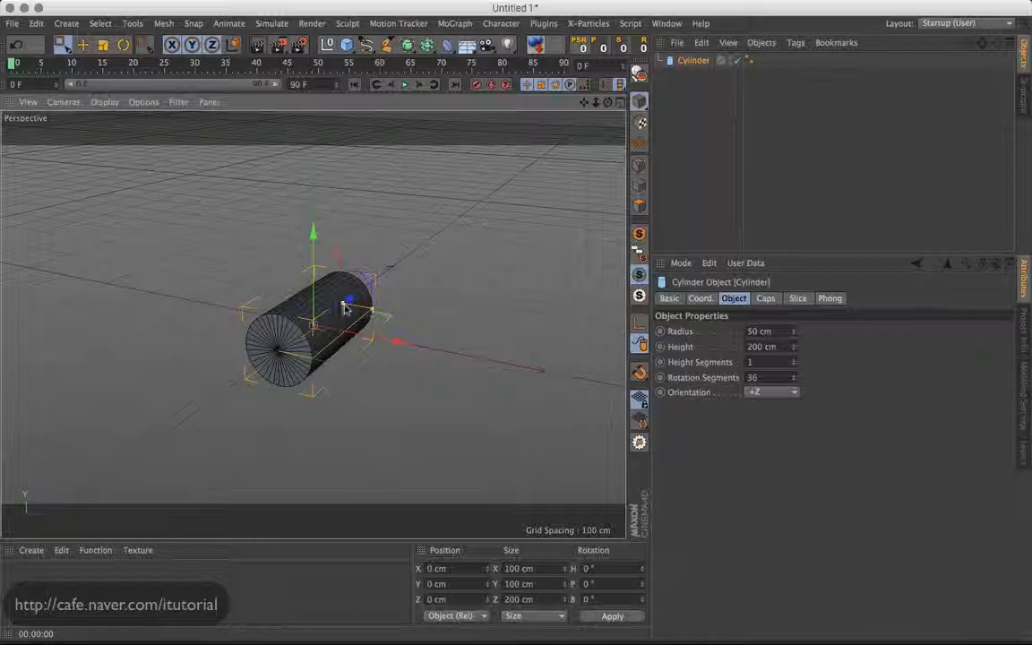
# Lengthen the cylinder freehand along its Z axis to a height of about 559 cm
pyautogui.moveTo(346, 308); pyautogui.dragTo(381, 274)
pyautogui.keyDown('alt'); pyautogui.moveTo(452, 304); pyautogui.dragTo(472, 339); pyautogui.keyUp('alt')
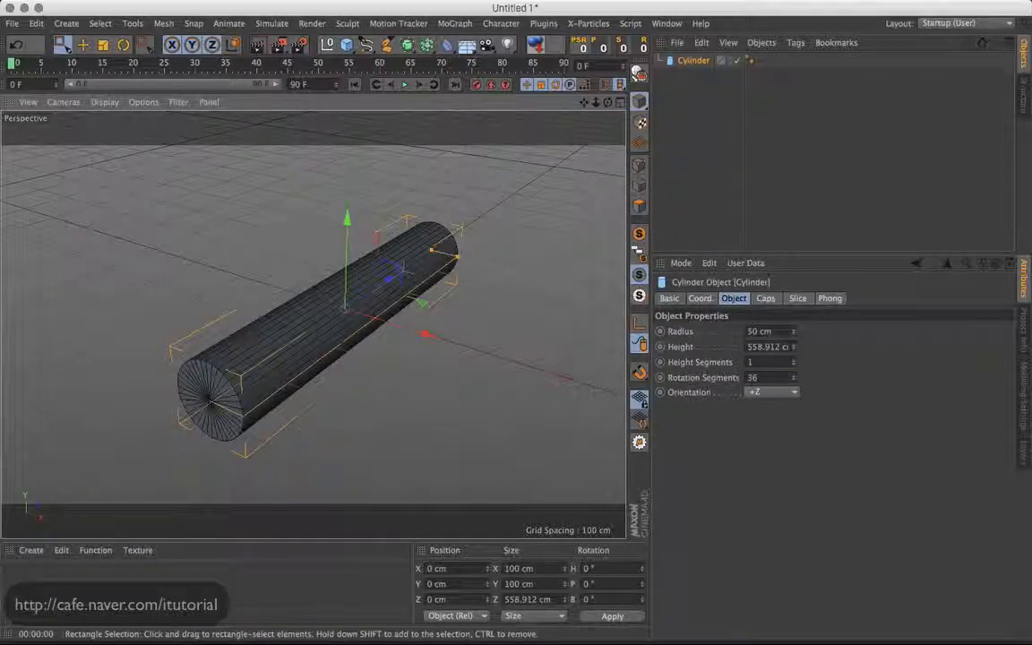
pyautogui.keyDown('alt'); pyautogui.moveTo(226, 354); pyautogui.dragTo(313, 274); pyautogui.keyUp('alt')
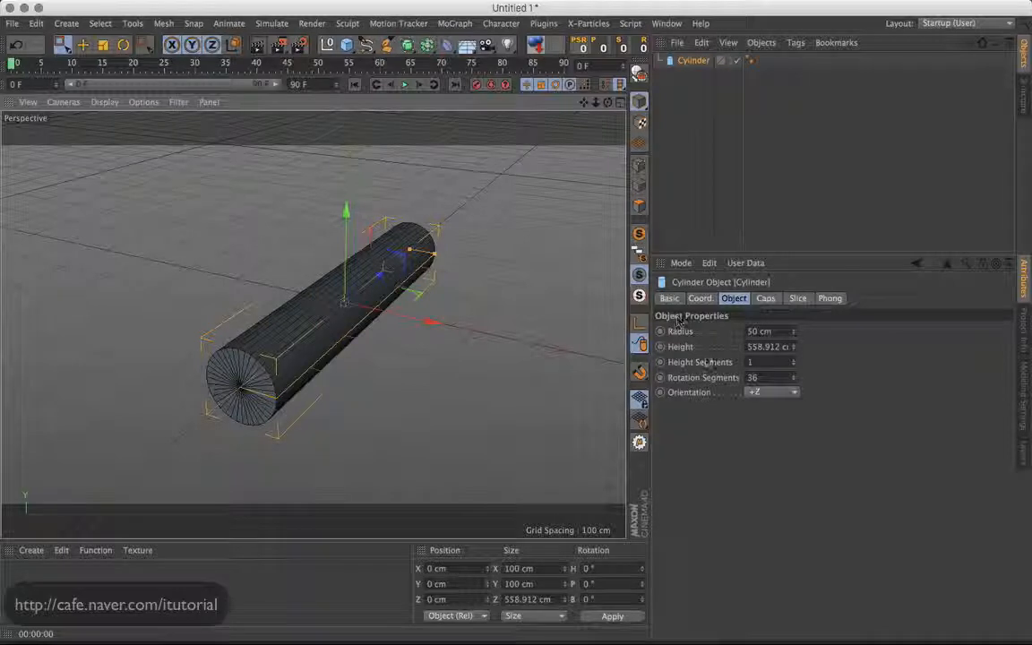
# Open the project settings and set View Clipping to Small
pyautogui.press('super+d')
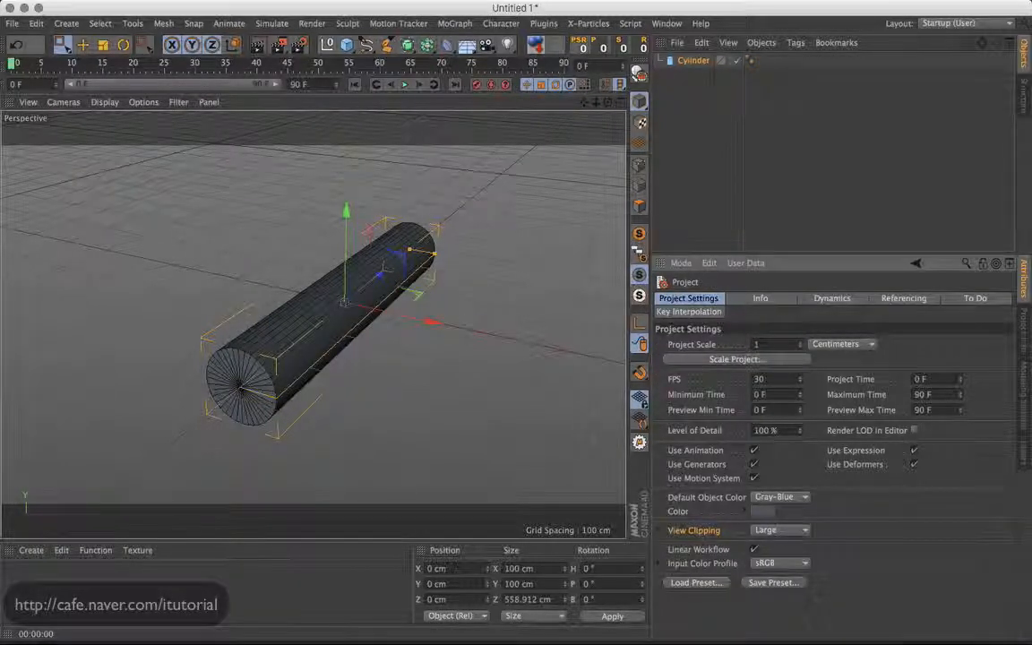
pyautogui.click(772, 530)
pyautogui.click(716, 535)
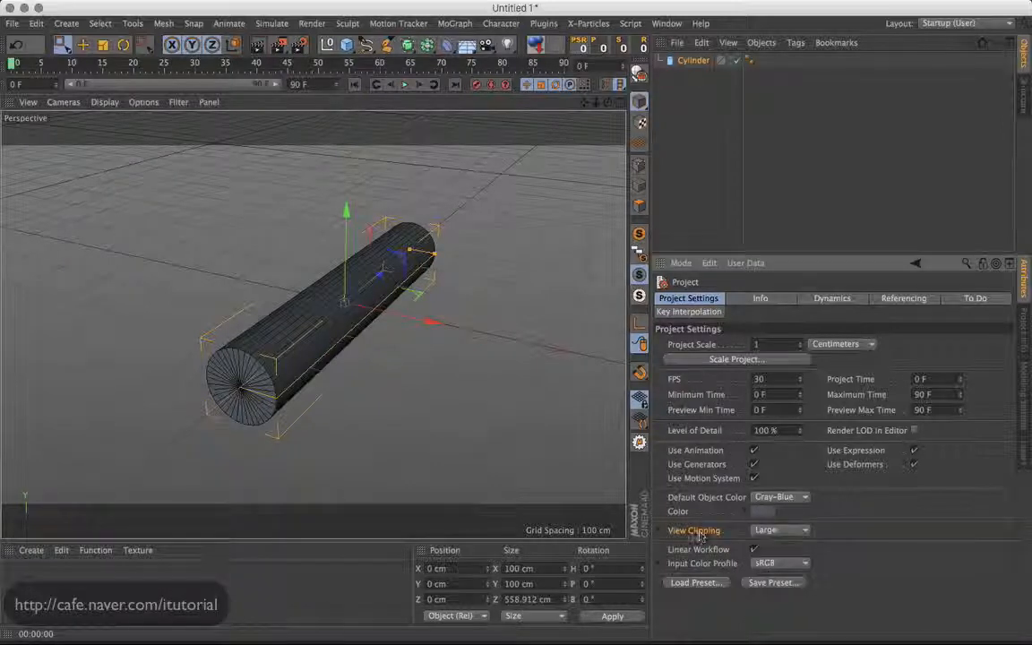
pyautogui.rightClick(717, 535)
pyautogui.click(720, 502)
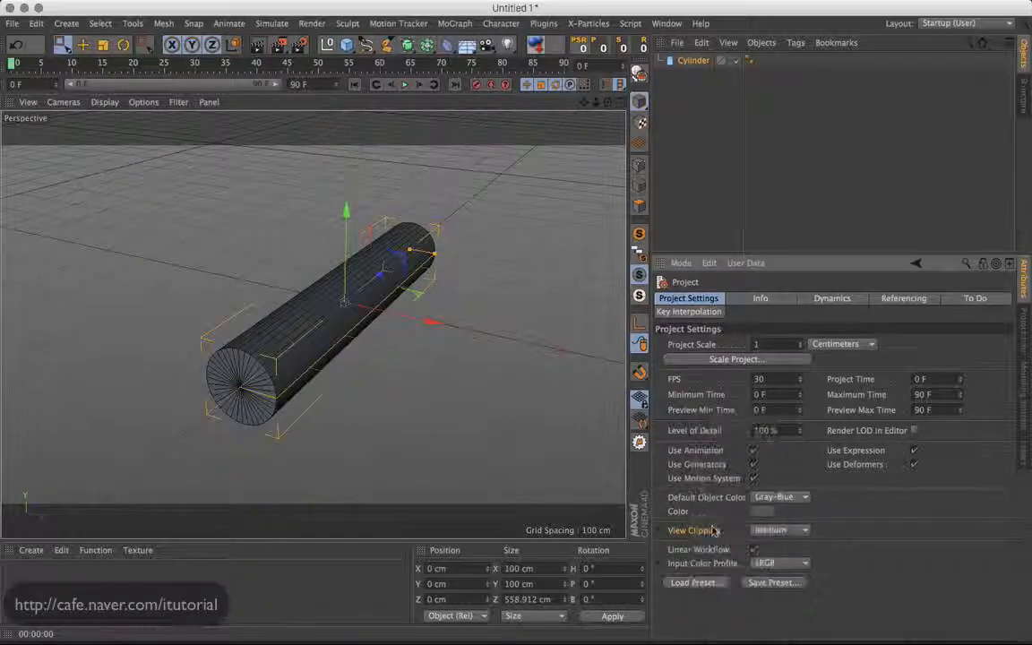
pyautogui.click(777, 530)
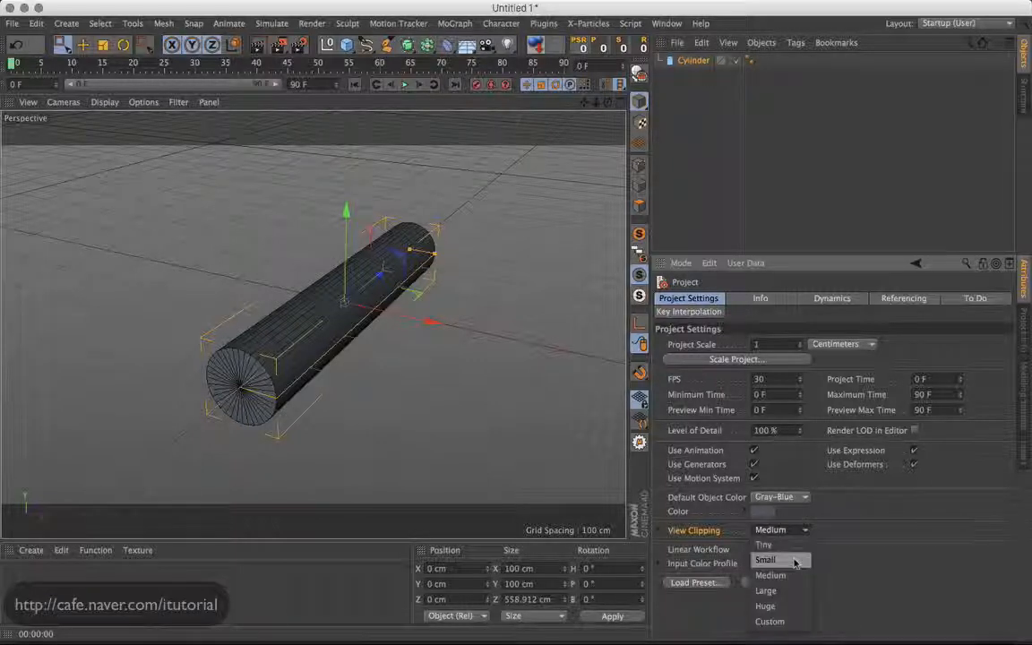
pyautogui.click(768, 556)
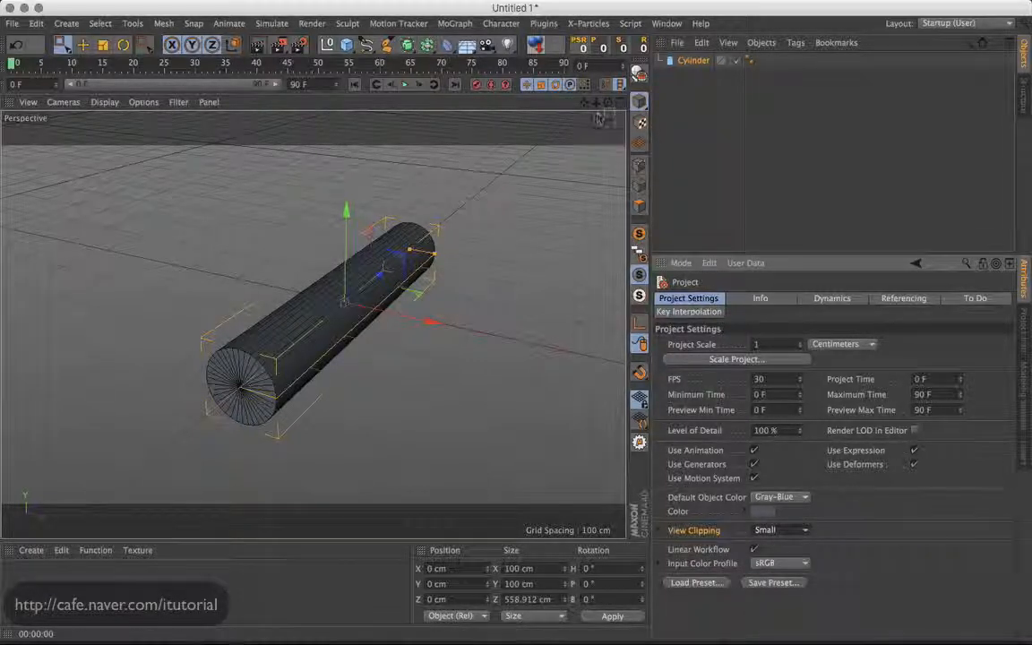
pyautogui.moveTo(608, 101)
pyautogui.mouseDown()
pyautogui.moveTo(590, 121)
pyautogui.moveTo(598, 122)
pyautogui.mouseUp()
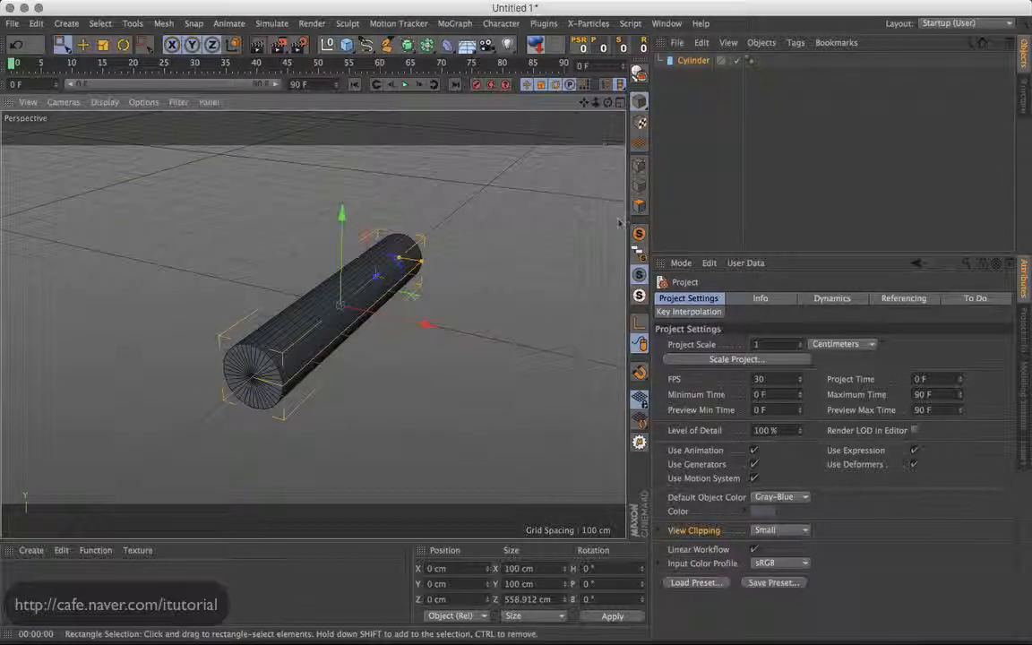
# Set the cylinder's height to 500 cm, and multiply both its radius and height by 10 to reach 500 cm and 5000 cm
pyautogui.click(693, 60)
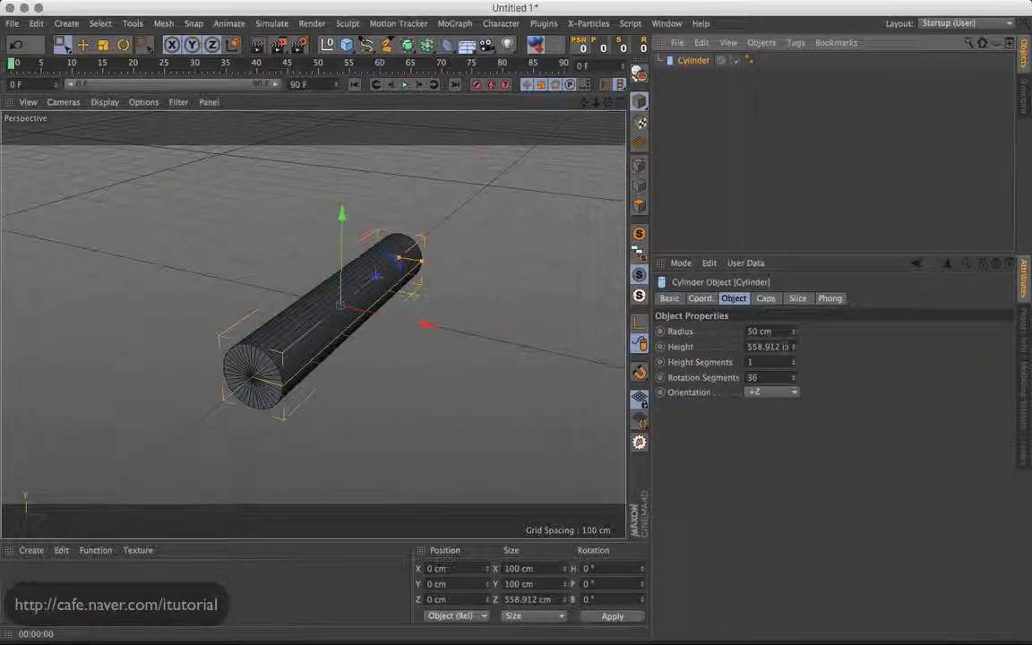
pyautogui.click(776, 346)
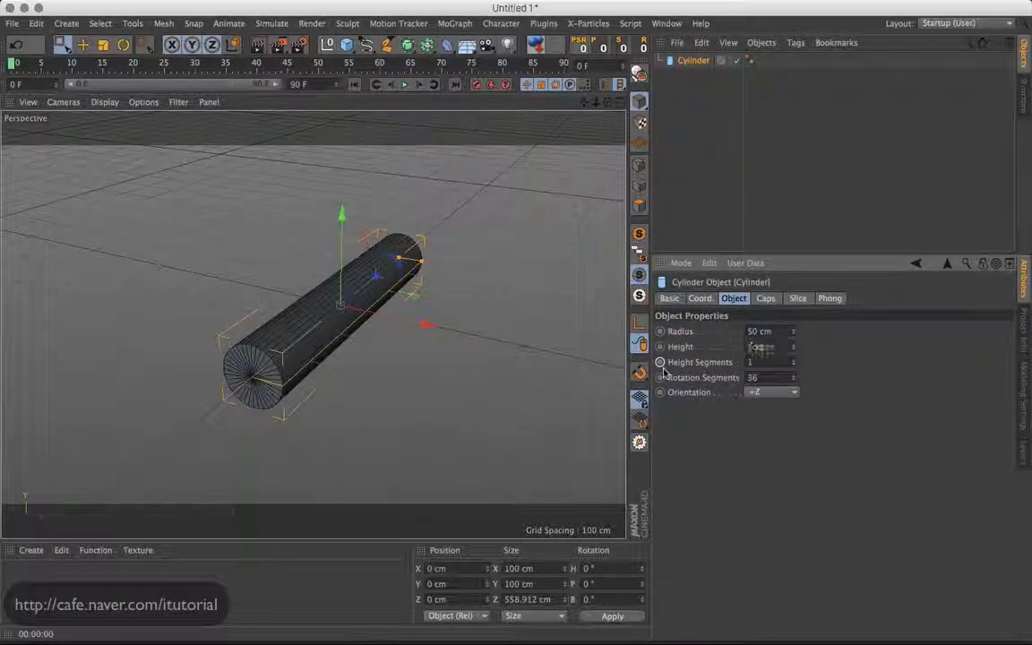
pyautogui.write('500')
pyautogui.press('Return')
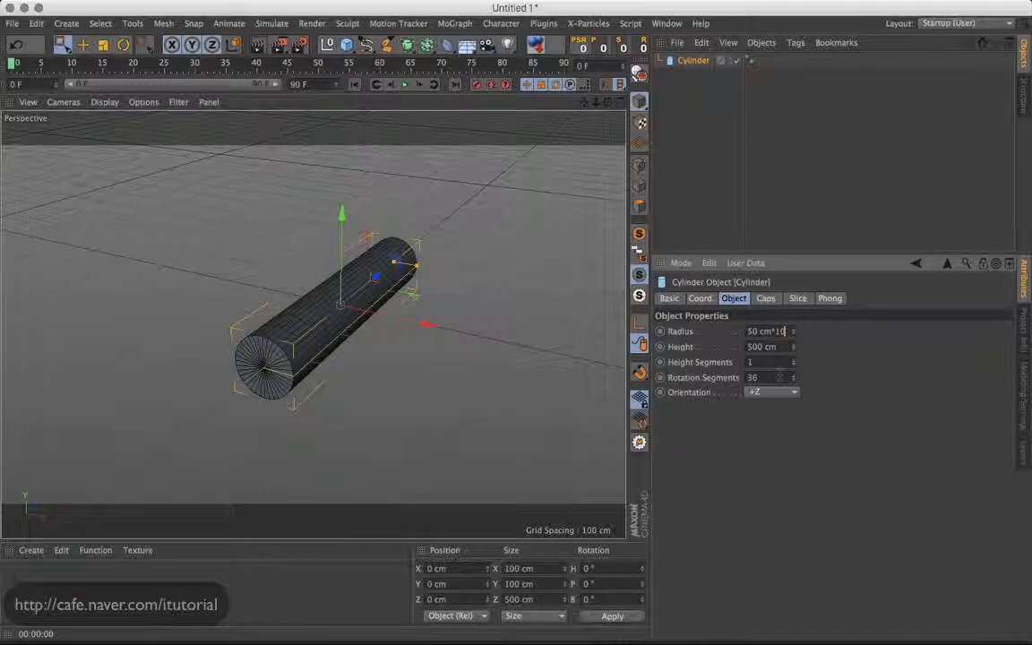
pyautogui.press('Return')
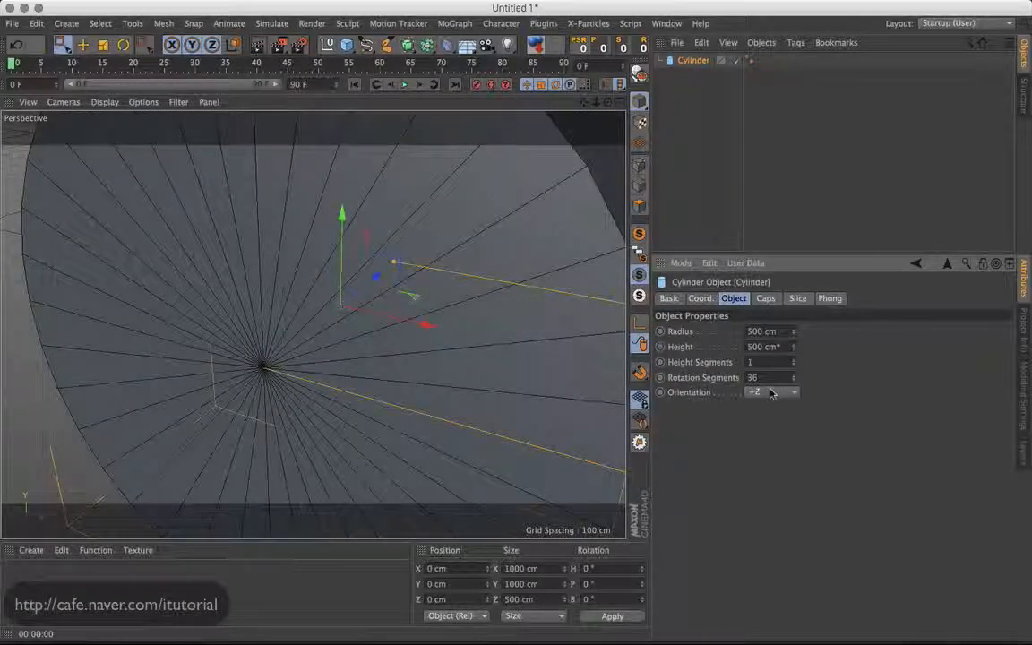
pyautogui.press('Return')
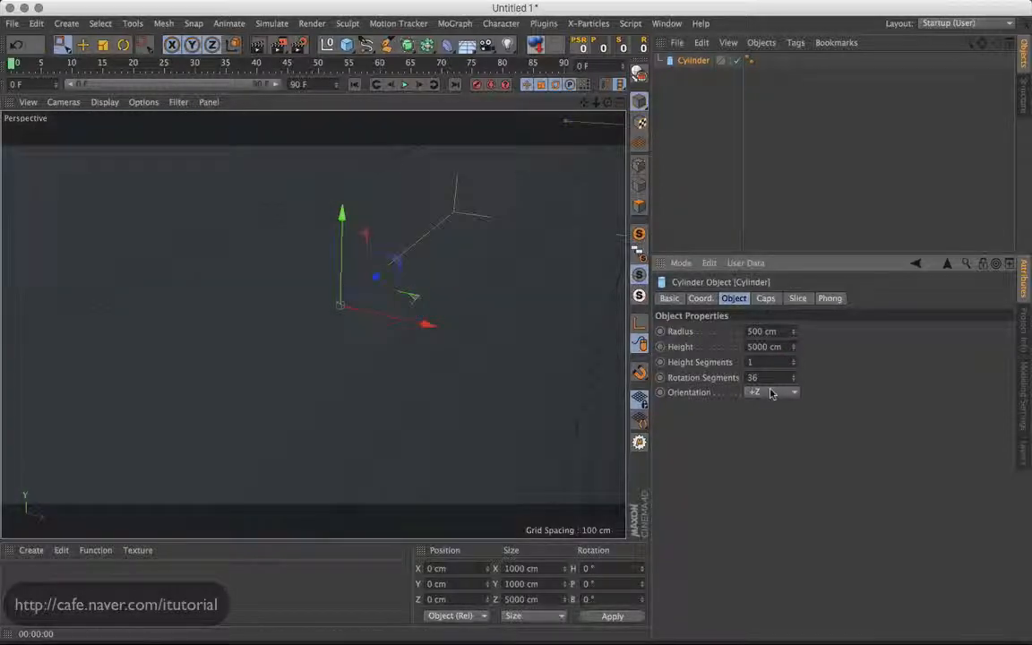
# Render the whole cylinder in the viewport and in the Picture Viewer to compare it with the clipped view, and return to the editor view
pyautogui.moveTo(603, 102); pyautogui.dragTo(314, 324)
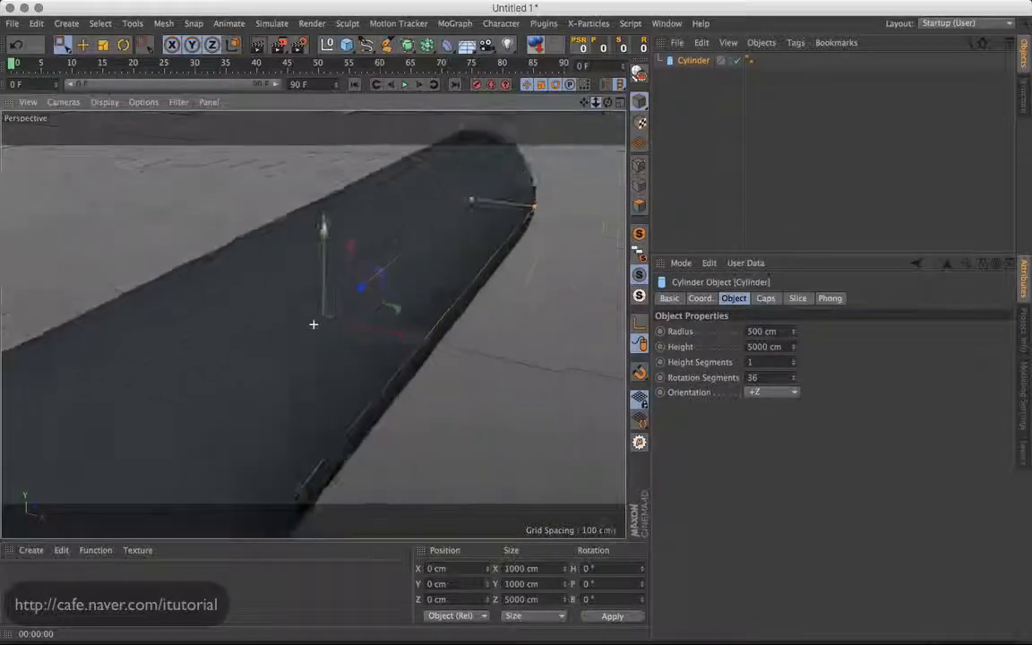
pyautogui.moveTo(524, 184); pyautogui.dragTo(430, 266)
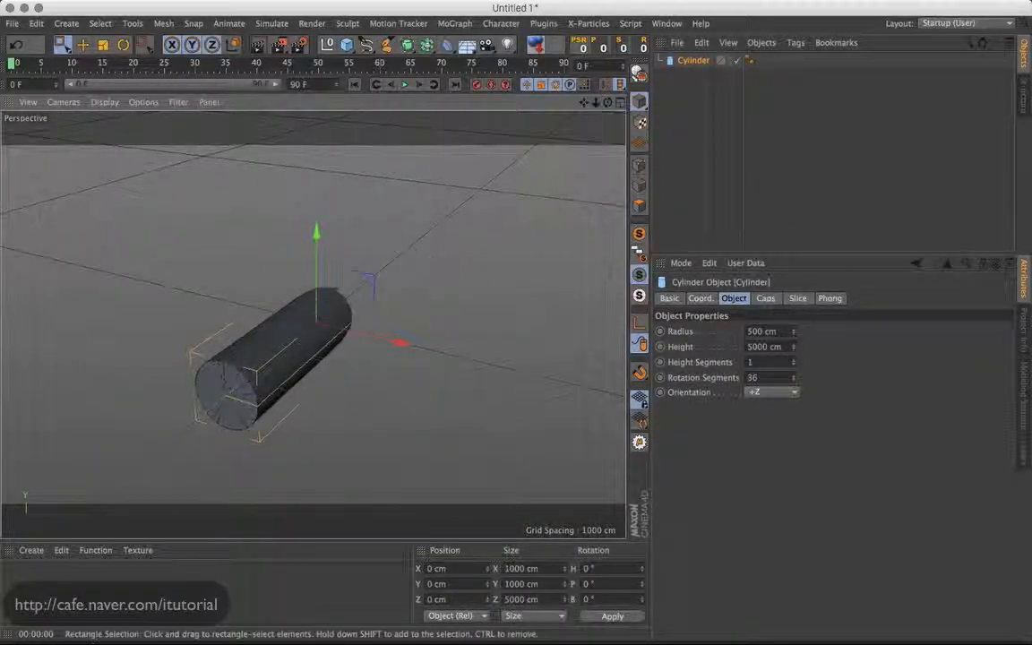
pyautogui.moveTo(584, 102)
pyautogui.mouseDown()
pyautogui.moveTo(625, 108)
pyautogui.moveTo(599, 115)
pyautogui.moveTo(629, 104)
pyautogui.moveTo(596, 112)
pyautogui.mouseUp()
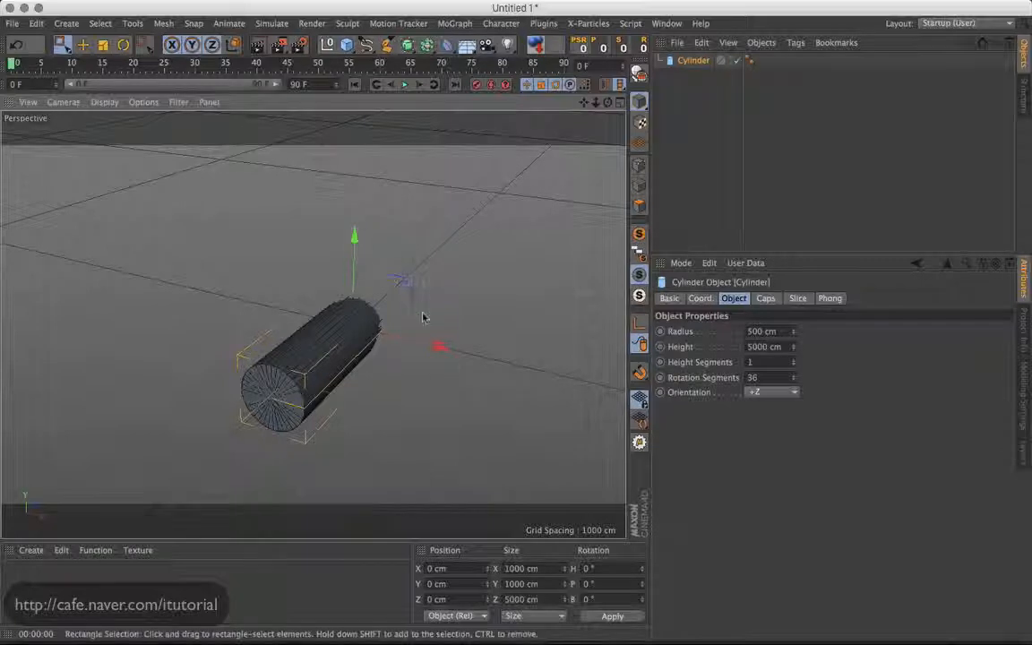
pyautogui.keyDown('alt'); pyautogui.moveTo(424, 318); pyautogui.dragTo(387, 301); pyautogui.keyUp('alt')
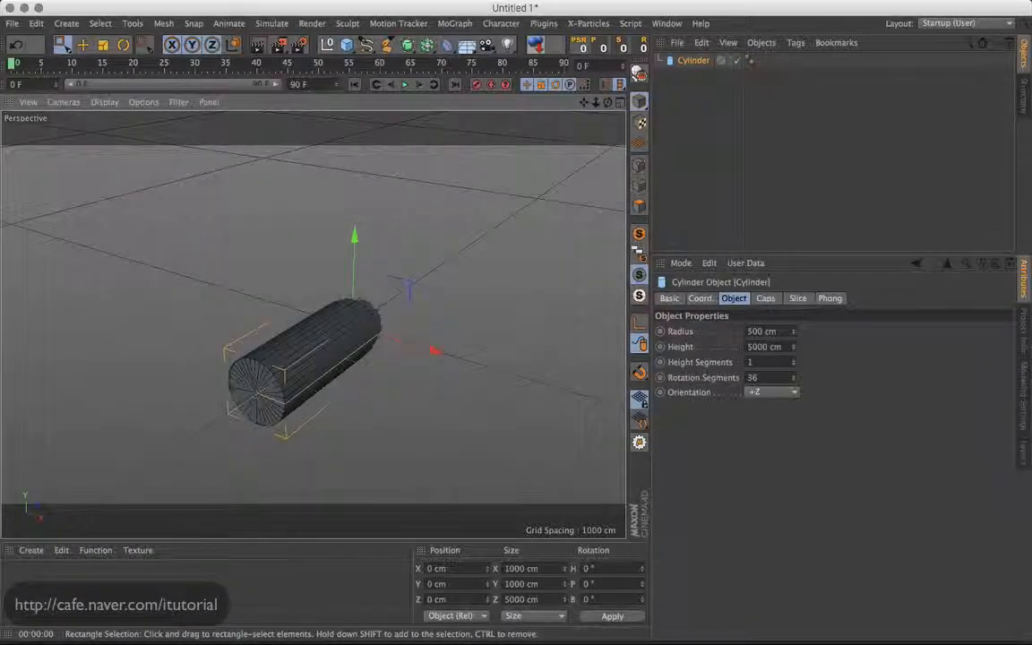
pyautogui.hotkey('ctrl', 'r')
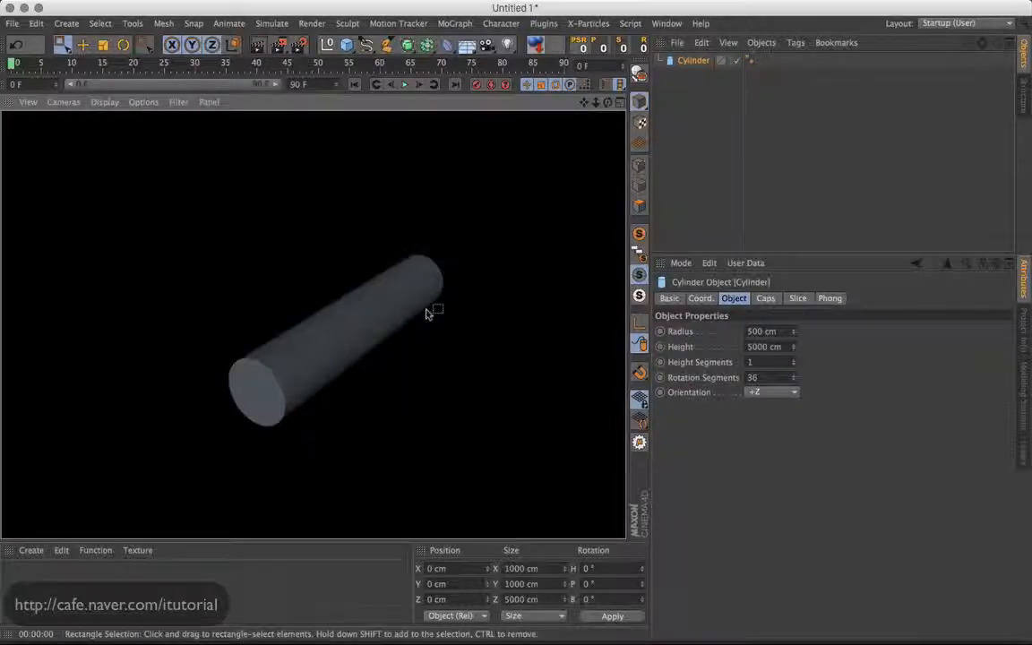
pyautogui.click(280, 45)
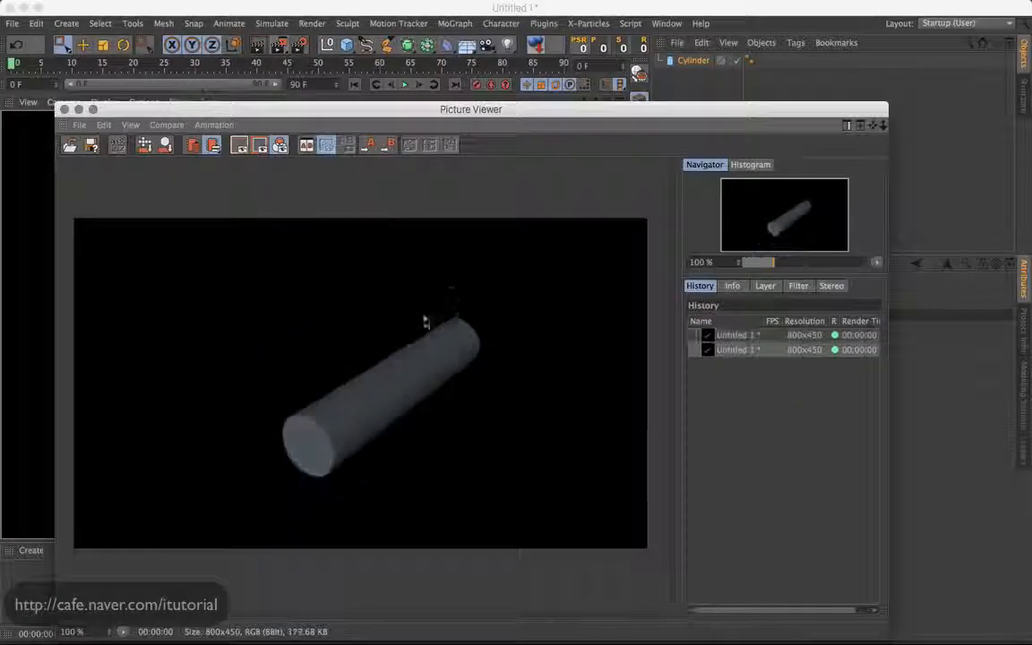
pyautogui.click(64, 109)
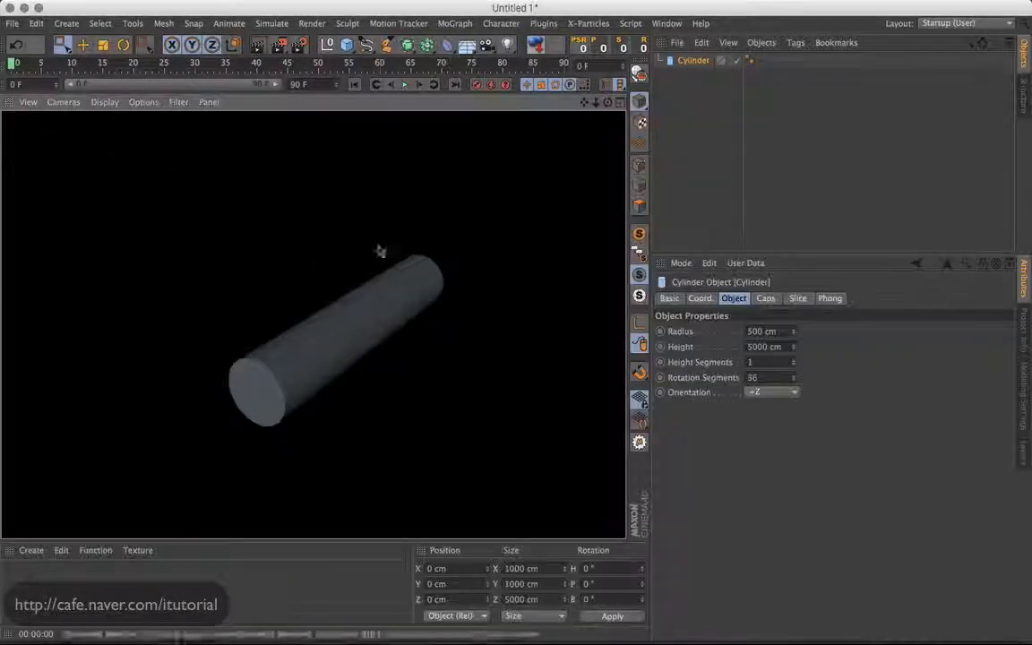
pyautogui.click(352, 327)
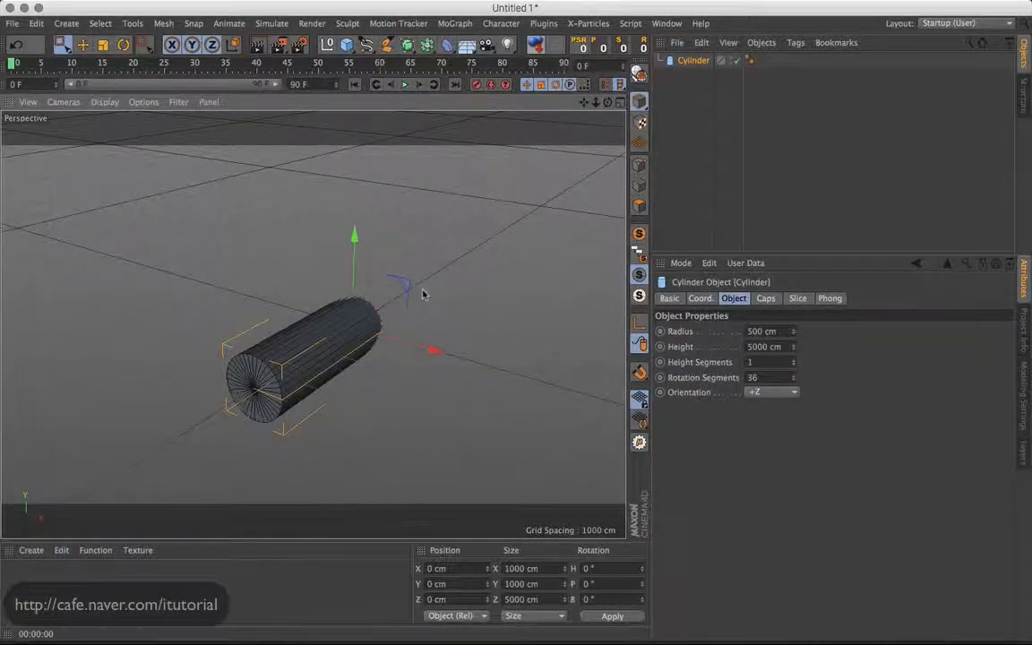
# In the project settings, expand View Clipping and adjust the Far distance to 9774 cm and the Near distance to 720.1 cm
pyautogui.keyDown('alt'); pyautogui.moveTo(424, 294); pyautogui.dragTo(377, 234); pyautogui.keyUp('alt')
pyautogui.keyDown('alt'); pyautogui.moveTo(296, 289); pyautogui.dragTo(455, 327); pyautogui.keyUp('alt')
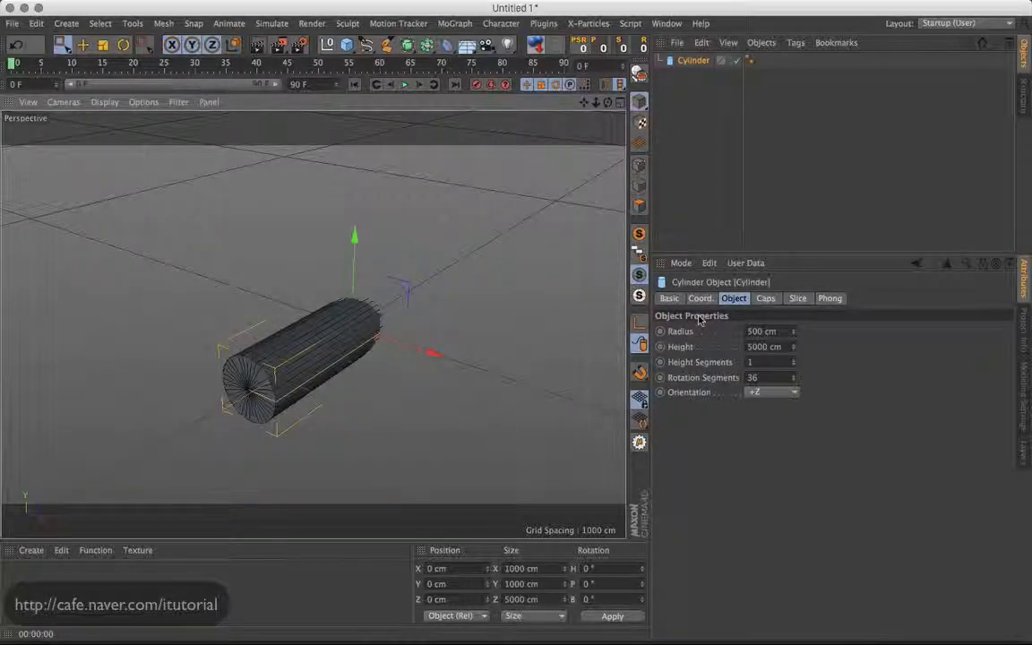
pyautogui.hotkey('ctrl', 'd')
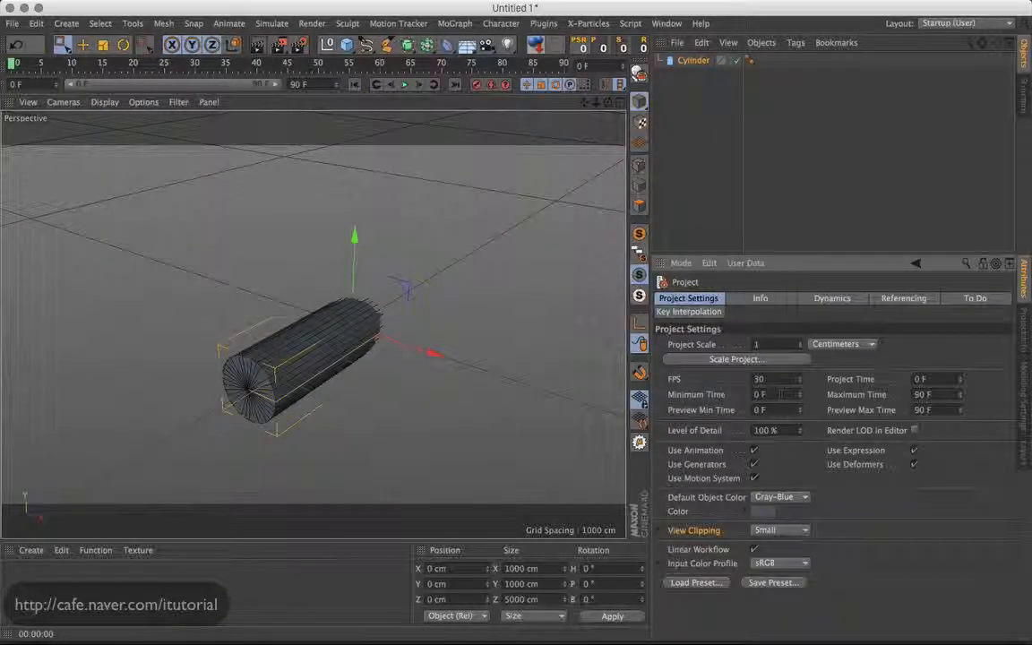
pyautogui.click(704, 531)
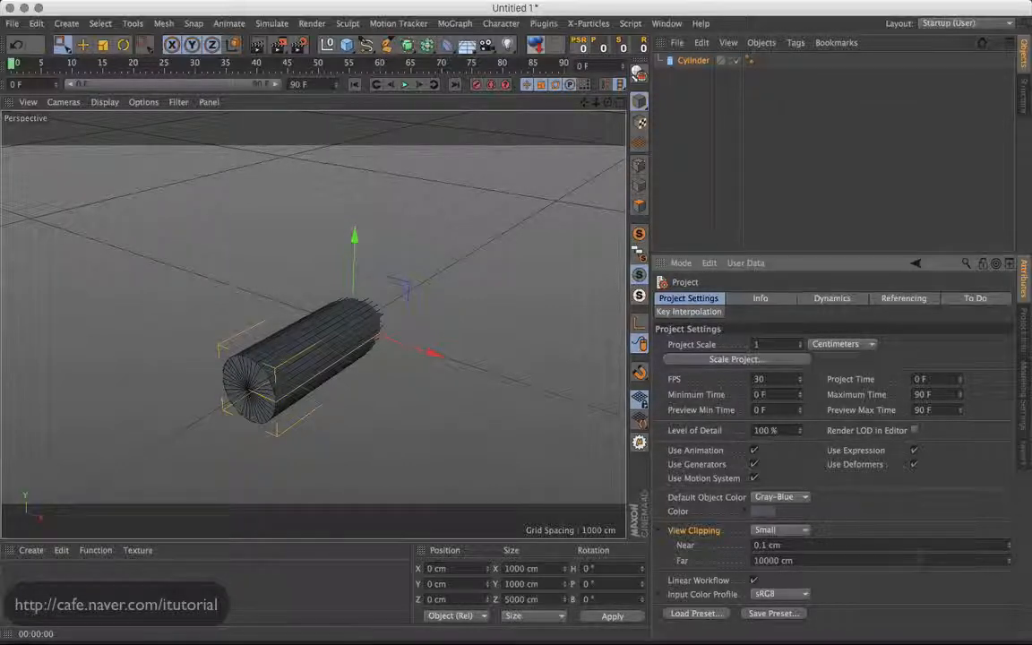
pyautogui.moveTo(1009, 557)
pyautogui.mouseDown()
pyautogui.moveTo(1019, 441)
pyautogui.moveTo(1015, 592)
pyautogui.mouseUp()
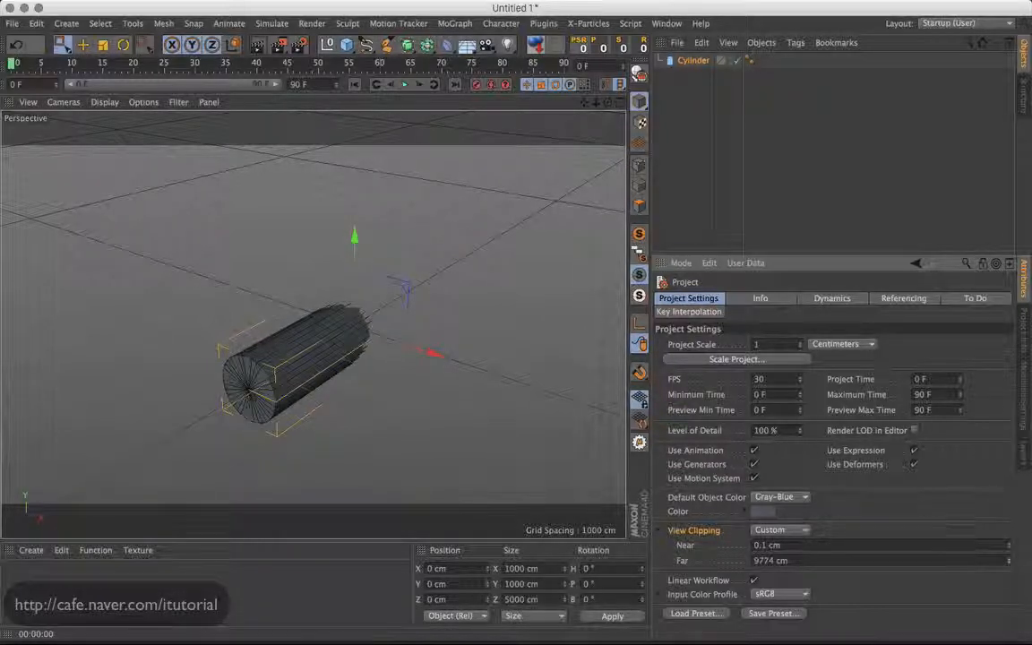
pyautogui.moveTo(1011, 550); pyautogui.dragTo(1014, 519)
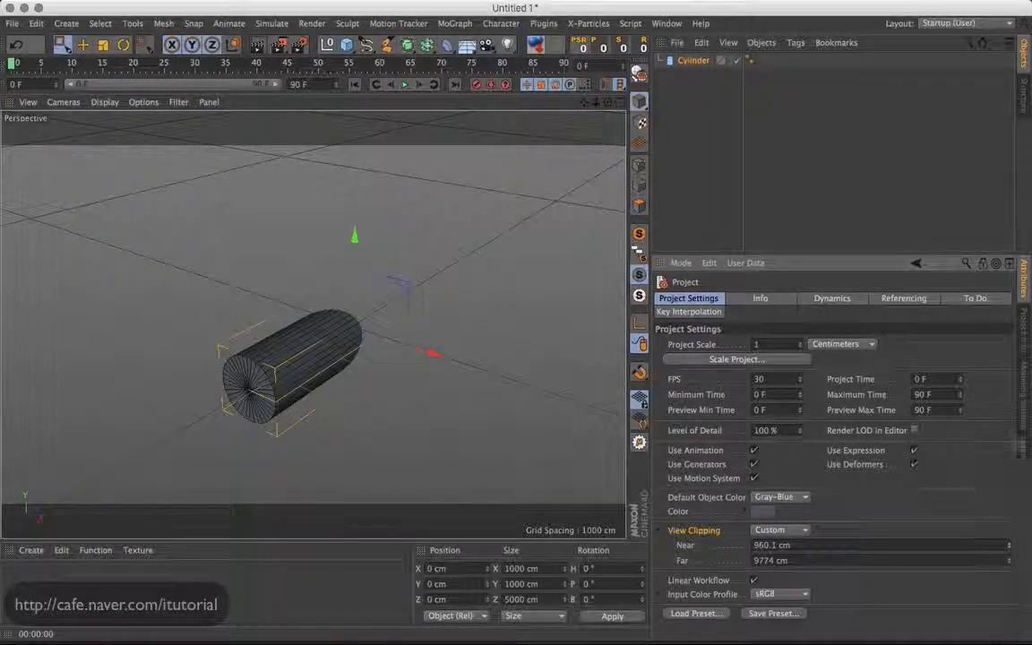
pyautogui.moveTo(1014, 376); pyautogui.dragTo(1014, 344)
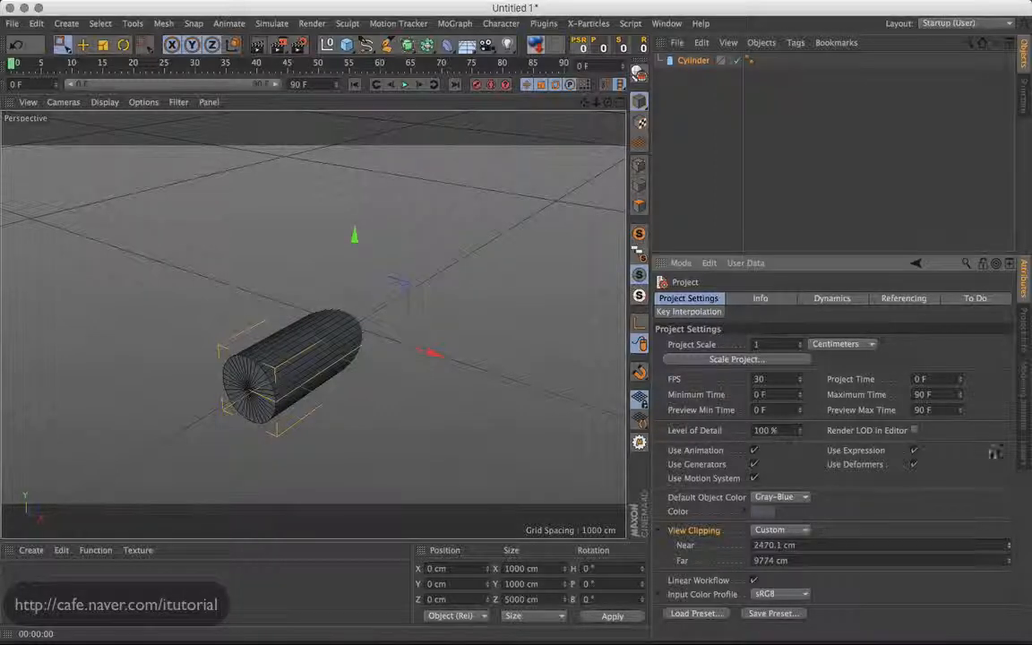
pyautogui.moveTo(1014, 477); pyautogui.dragTo(1014, 491)
# Raise the Near clipping distance to 4550.1 cm and render the view to compare it with the clipped cylinder
pyautogui.keyDown('alt'); pyautogui.moveTo(453, 317); pyautogui.dragTo(350, 325); pyautogui.keyUp('alt')
pyautogui.keyDown('alt'); pyautogui.moveTo(313, 325); pyautogui.dragTo(480, 259, button='right'); pyautogui.keyUp('alt')
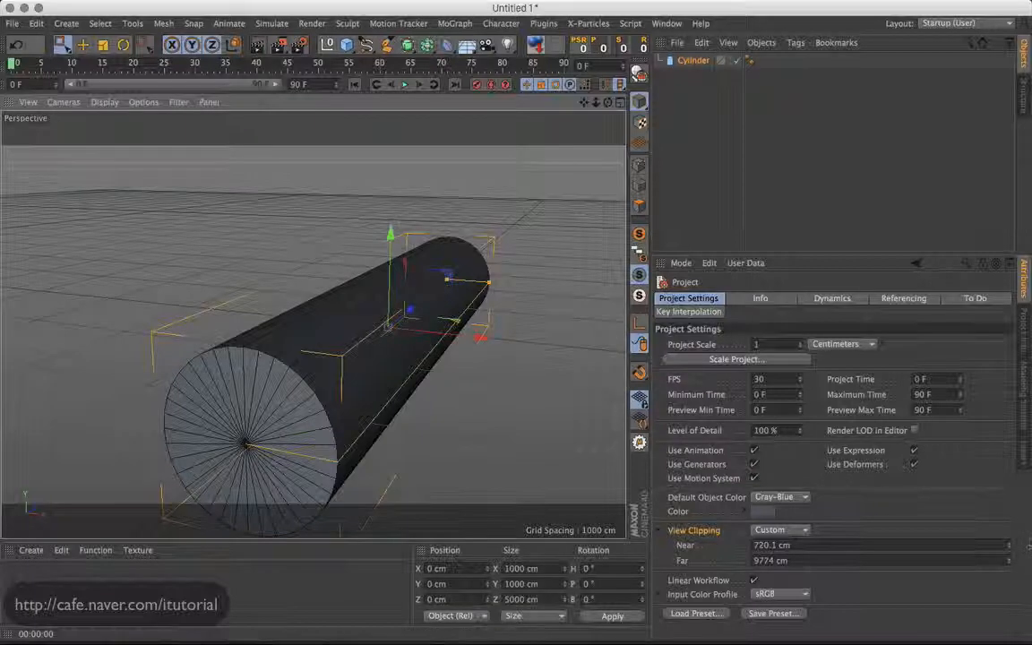
pyautogui.moveTo(1010, 544); pyautogui.dragTo(890, 239)
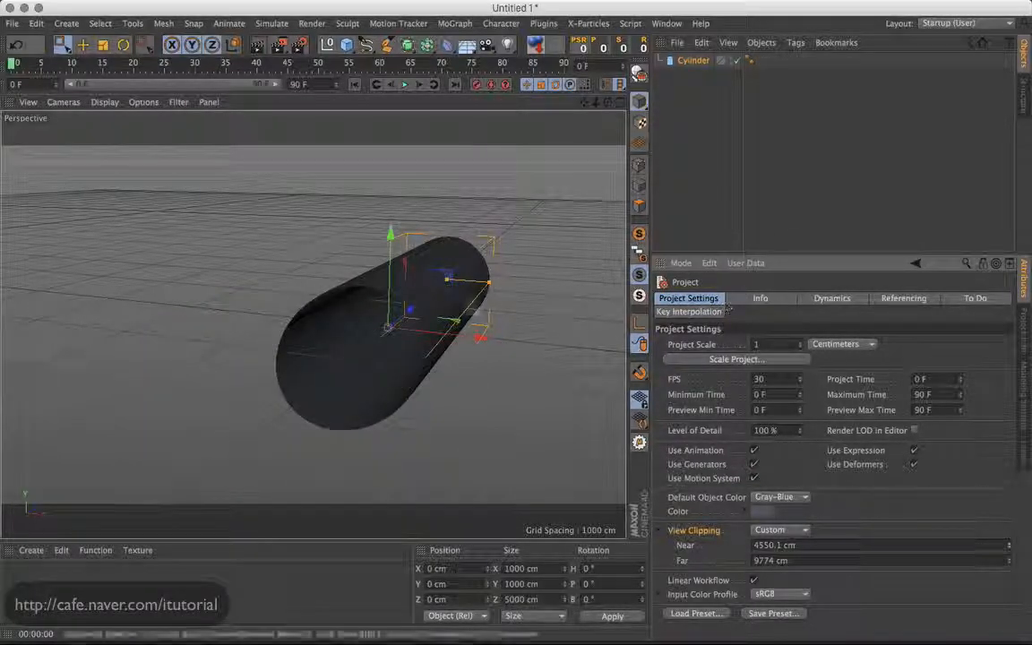
pyautogui.keyDown('alt'); pyautogui.moveTo(496, 306); pyautogui.dragTo(457, 341); pyautogui.keyUp('alt')
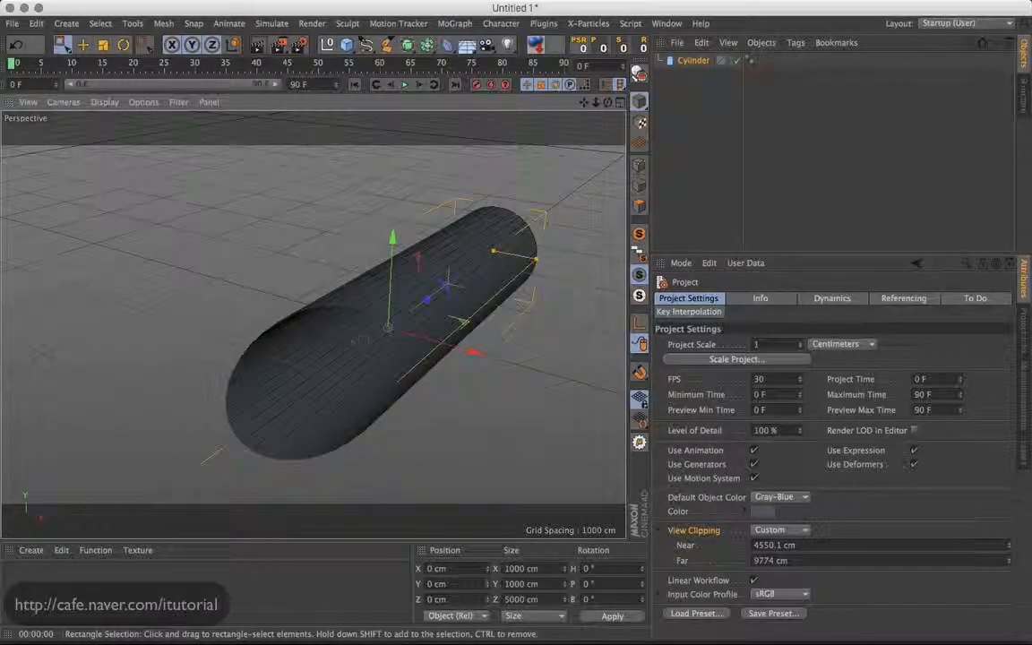
pyautogui.click(257, 45)
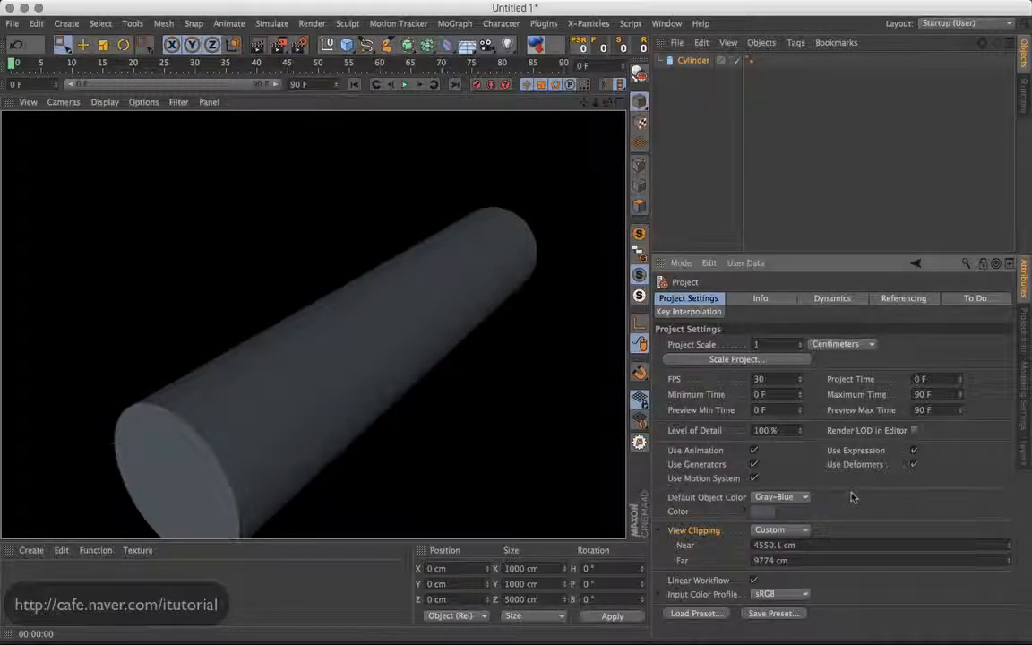
# Restore View Clipping to the Small preset and inspect the cylinder's far end from farther away
pyautogui.click(780, 529)
pyautogui.click(769, 558)
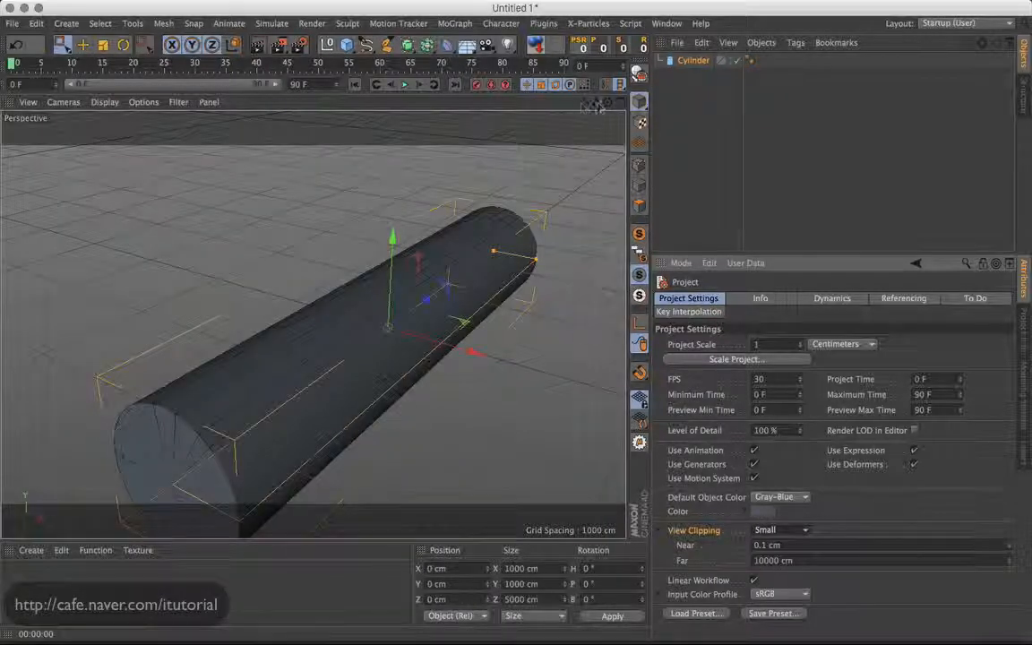
pyautogui.moveTo(597, 103); pyautogui.dragTo(510, 152)
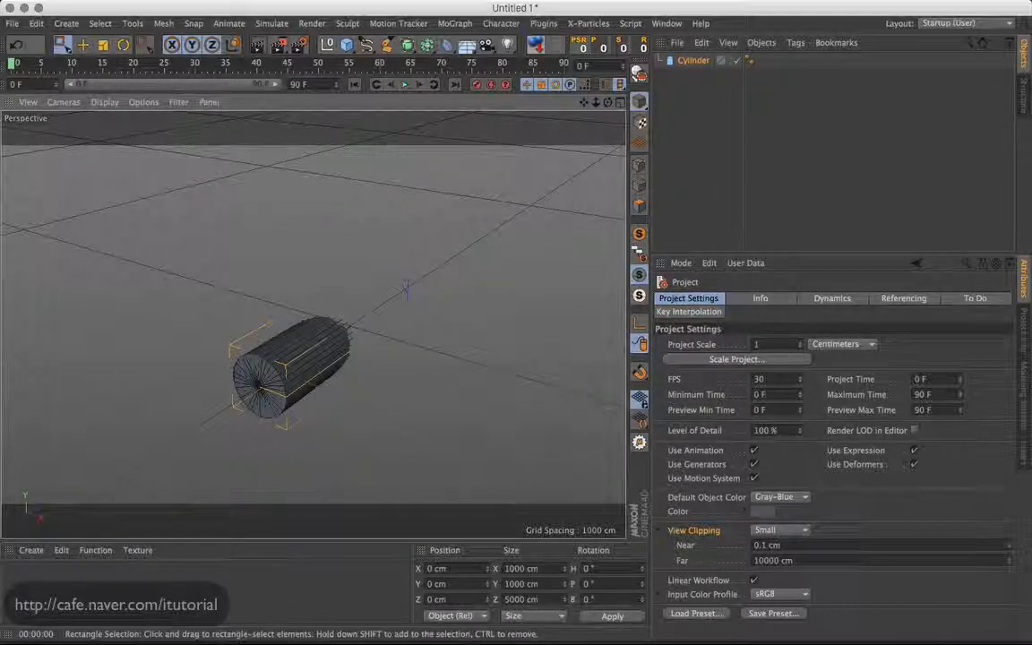
pyautogui.keyDown('alt'); pyautogui.moveTo(452, 362); pyautogui.dragTo(428, 346); pyautogui.keyUp('alt')
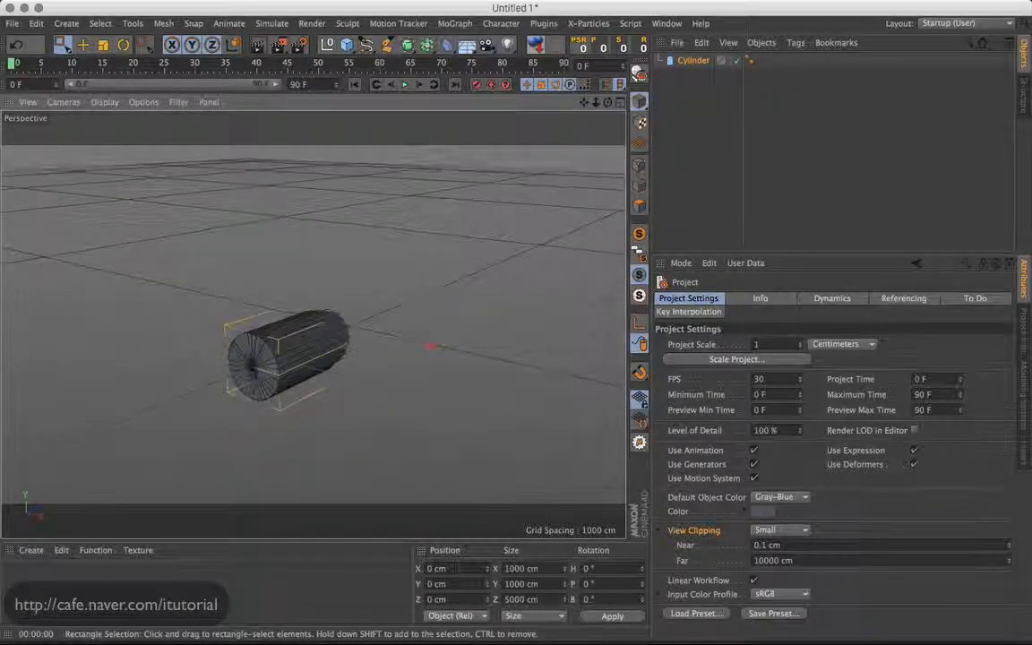
# Collapse the View Clipping distances, switch the preset to Medium, and inspect the cylinder's full length
pyautogui.click(658, 531)
pyautogui.click(780, 532)
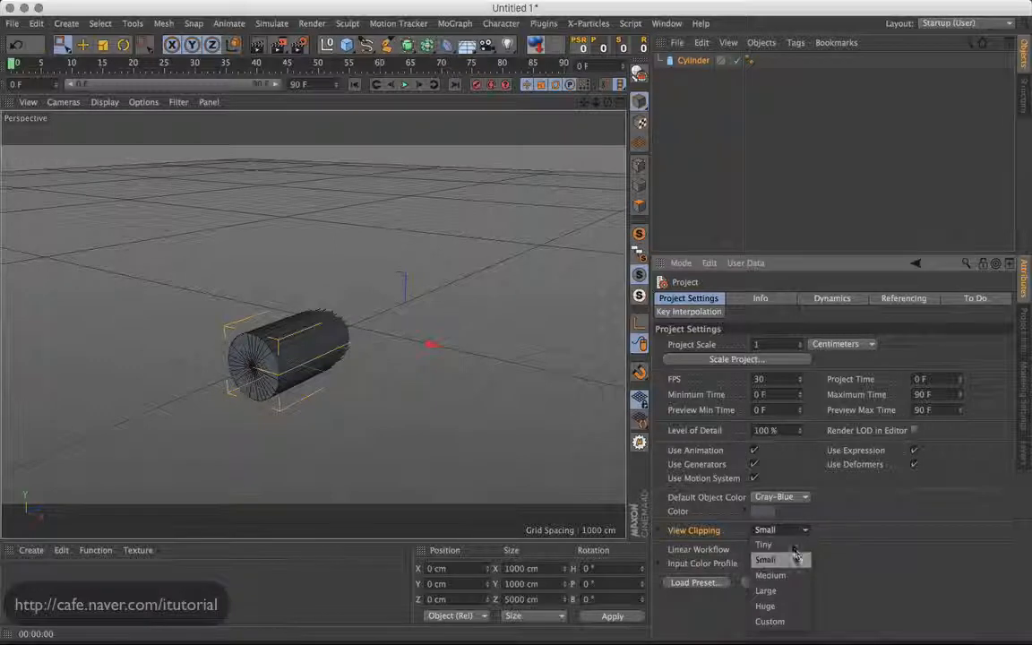
pyautogui.click(787, 576)
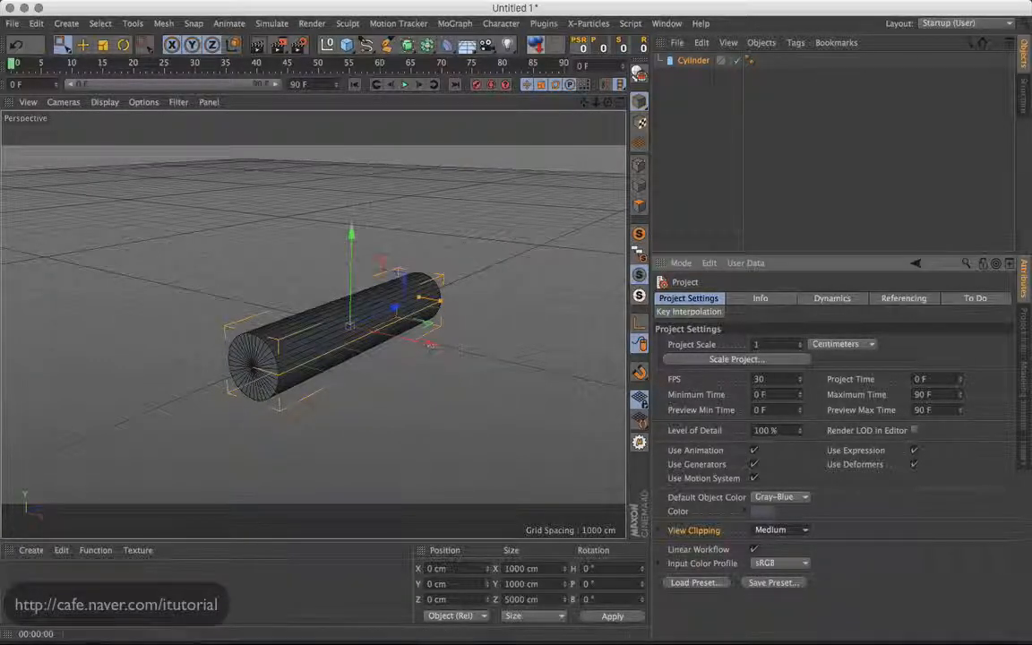
pyautogui.keyDown('alt'); pyautogui.moveTo(470, 341); pyautogui.dragTo(438, 352); pyautogui.keyUp('alt')
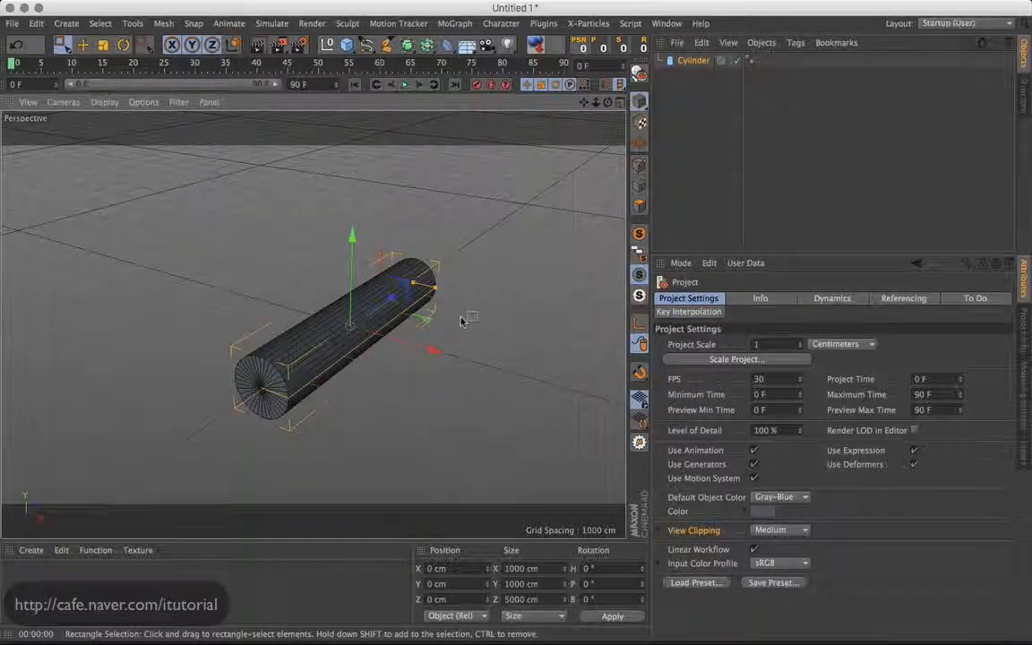
pyautogui.moveTo(596, 102); pyautogui.dragTo(639, 144)
# Scale the cylinder up uniformly to about 6706 cm in diameter and 33530 cm long, and view it from farther away
pyautogui.click(700, 61)
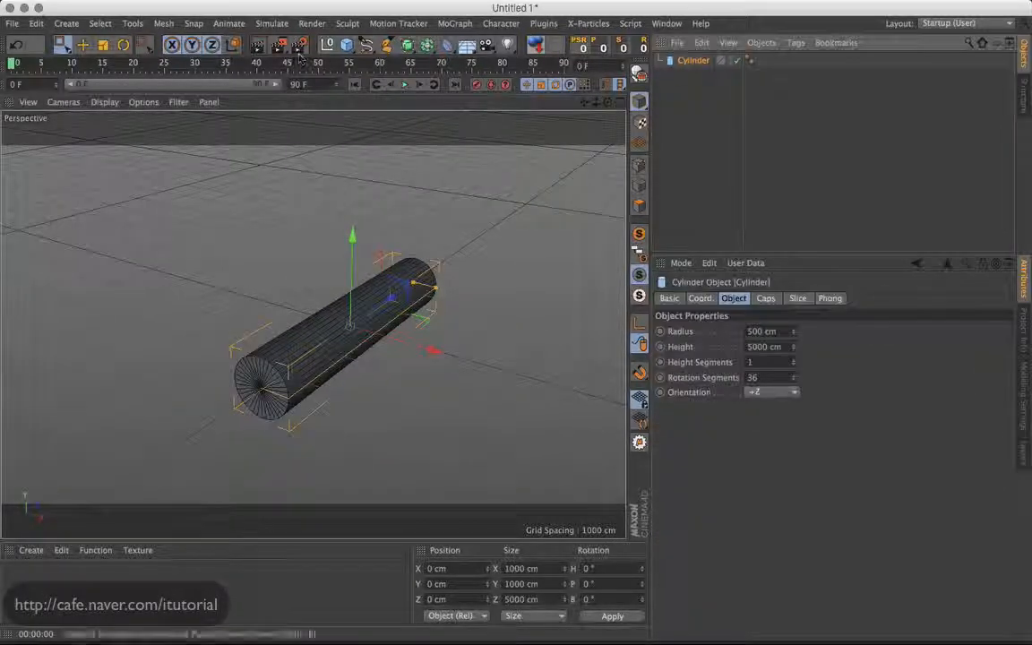
pyautogui.click(104, 45)
pyautogui.moveTo(366, 232); pyautogui.dragTo(613, 309)
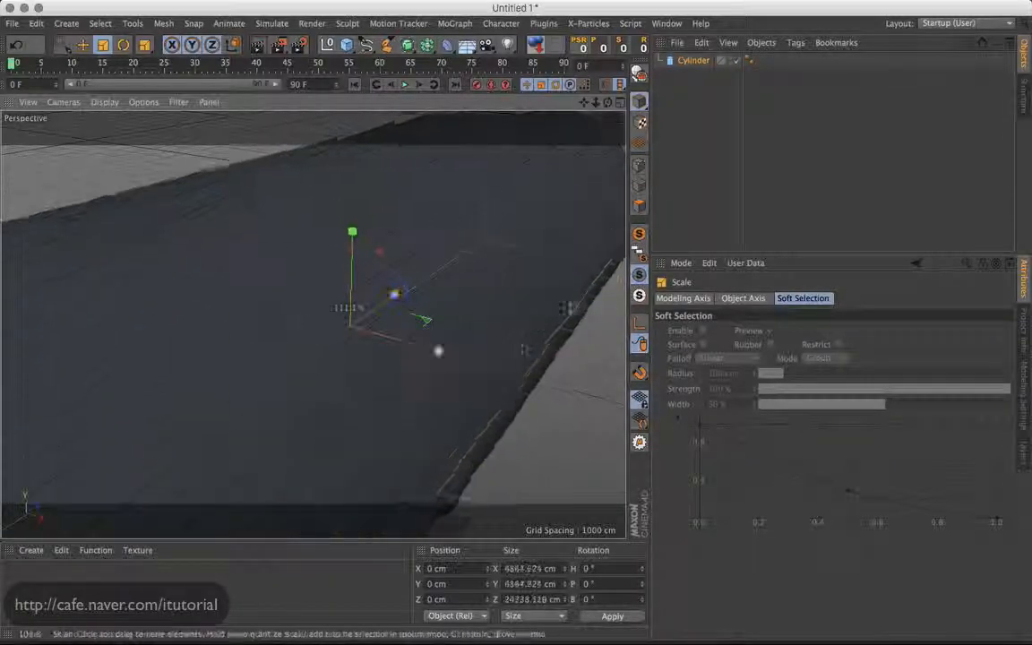
pyautogui.scroll(-15, 313, 323)
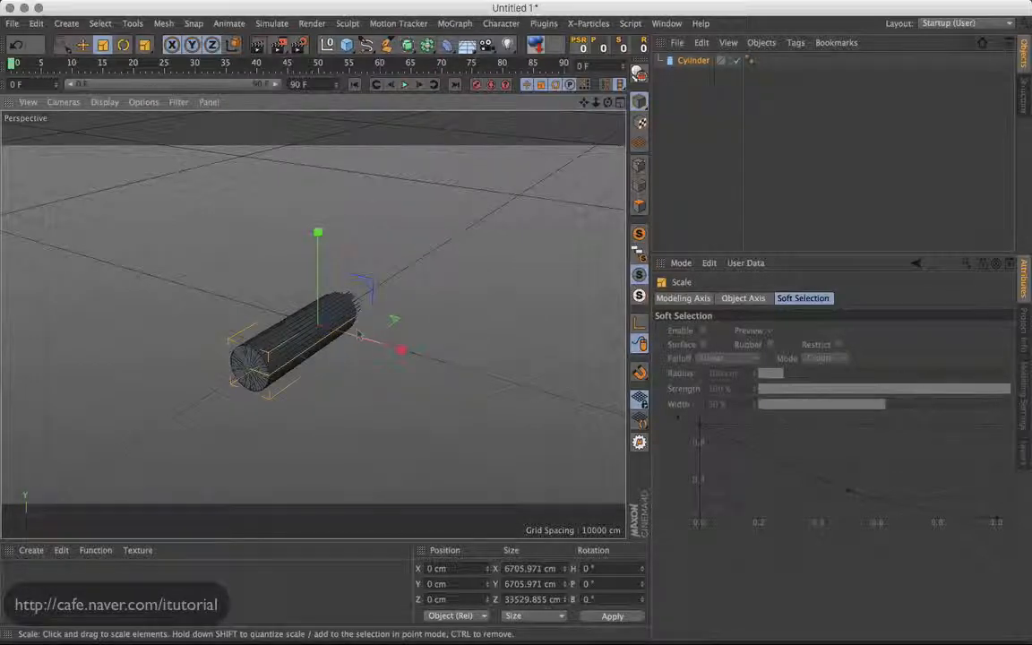
pyautogui.moveTo(595, 102); pyautogui.dragTo(595, 106)
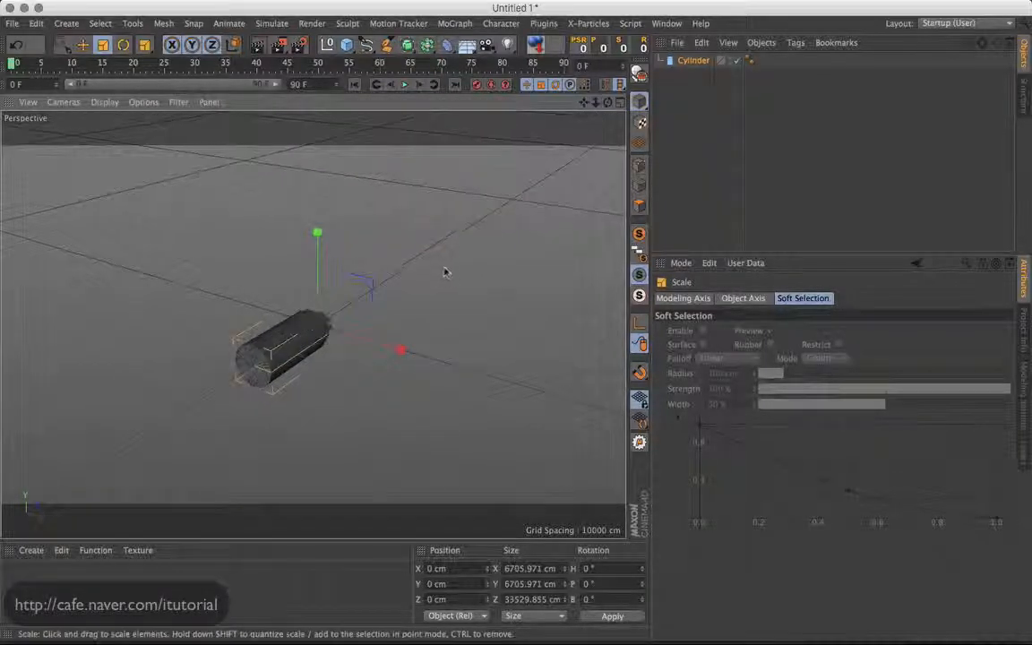
# In the project settings, set View Clipping to Large and inspect the enlarged cylinder from different angles
pyautogui.hotkey('ctrl', 'd')
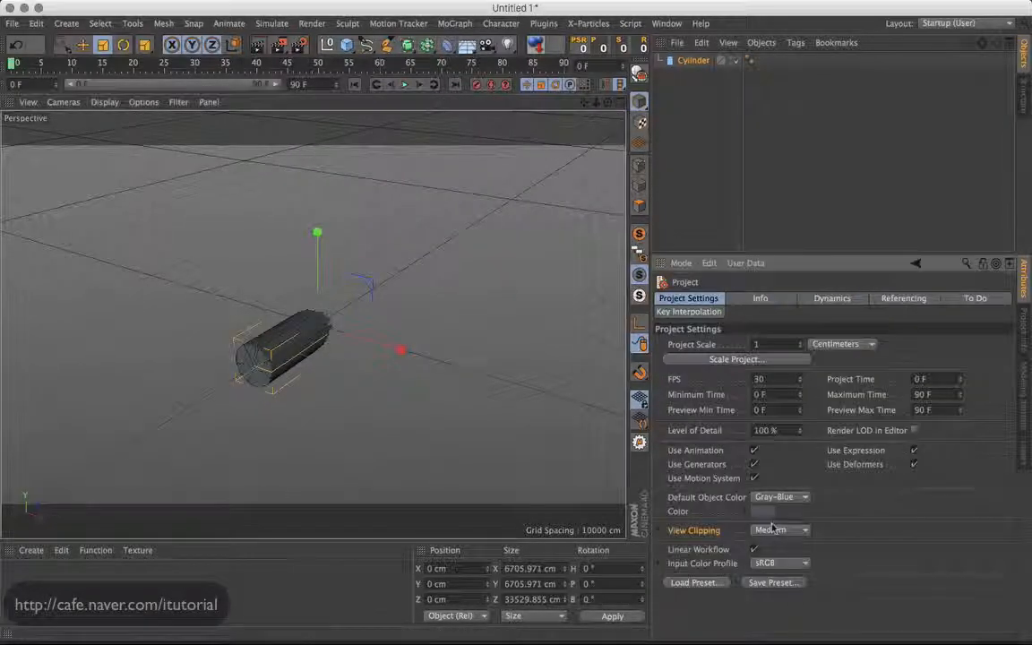
pyautogui.click(772, 528)
pyautogui.click(768, 589)
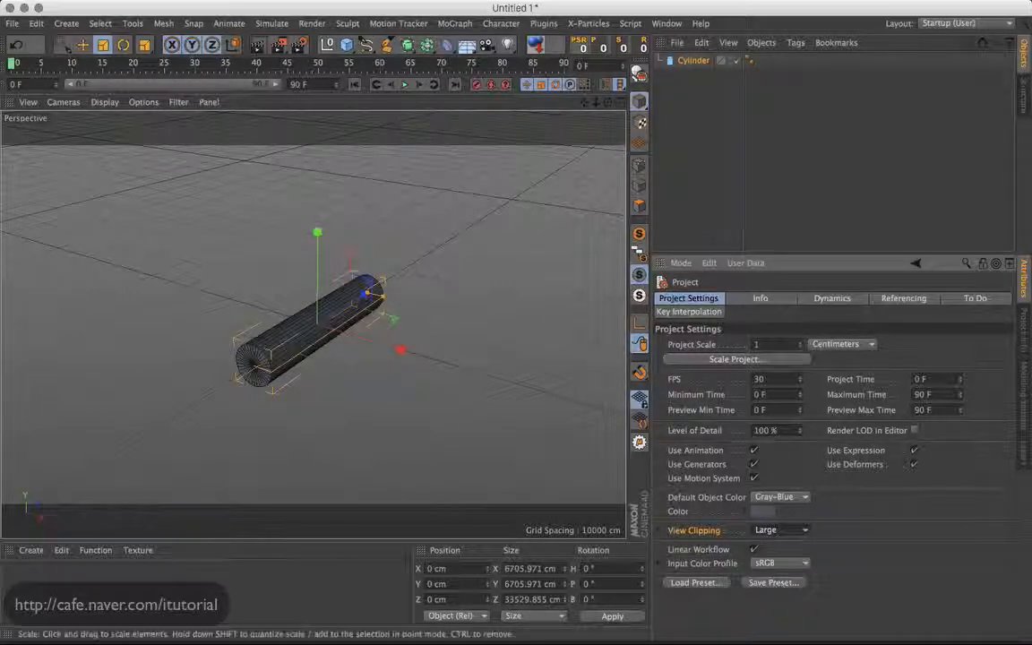
pyautogui.moveTo(607, 102); pyautogui.dragTo(585, 102)
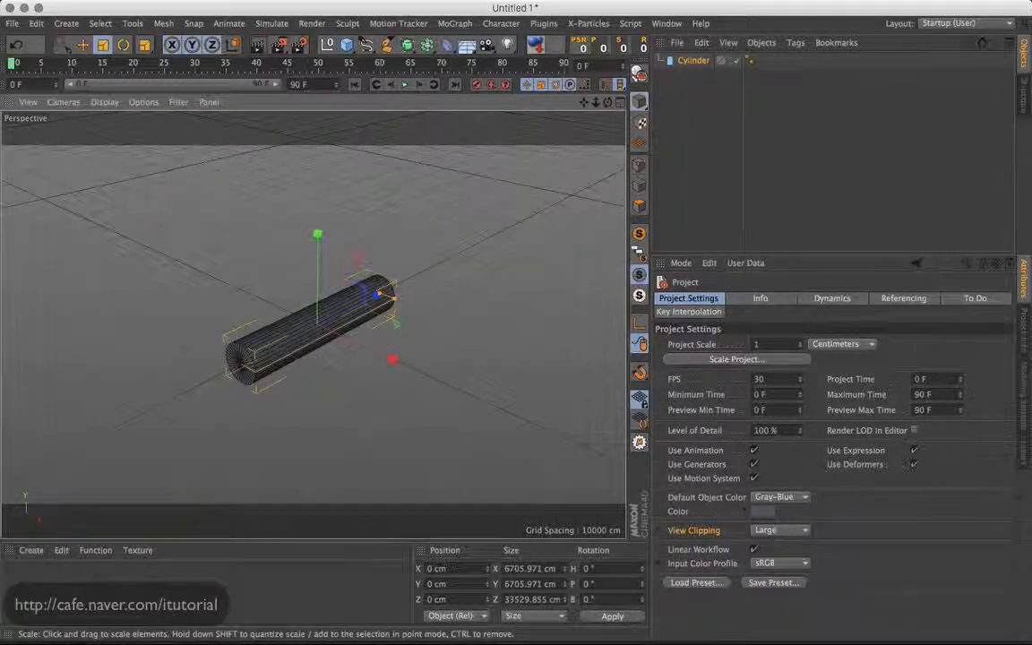
pyautogui.keyDown('alt'); pyautogui.moveTo(391, 362); pyautogui.dragTo(466, 268); pyautogui.keyUp('alt')
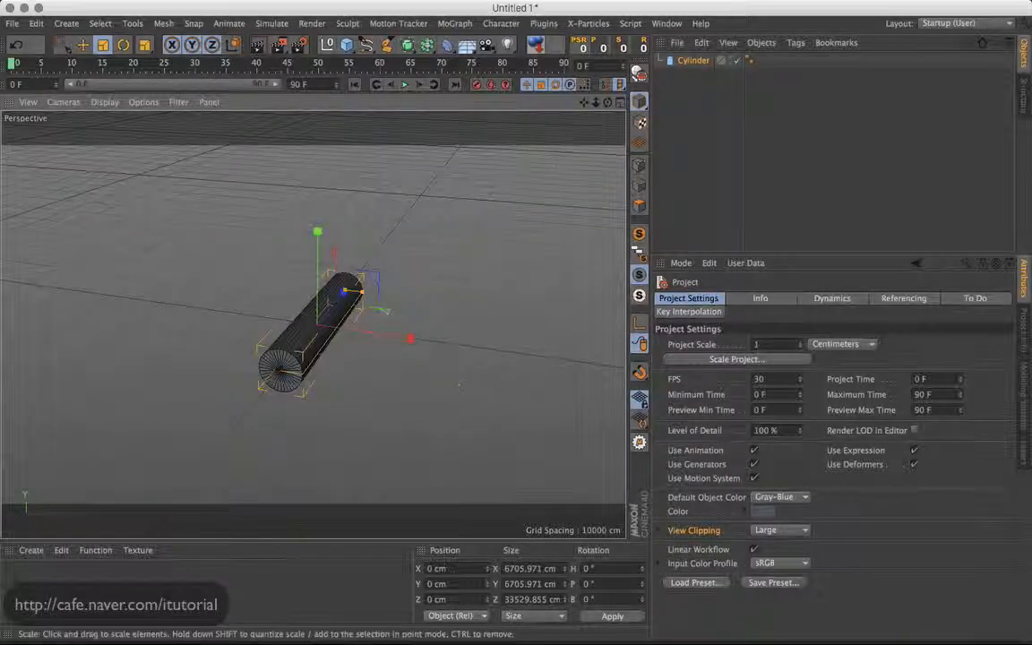
pyautogui.moveTo(403, 331)
pyautogui.keyDown('alt'); pyautogui.mouseDown()
pyautogui.moveTo(333, 337)
pyautogui.moveTo(406, 334)
pyautogui.mouseUp(); pyautogui.keyUp('alt')
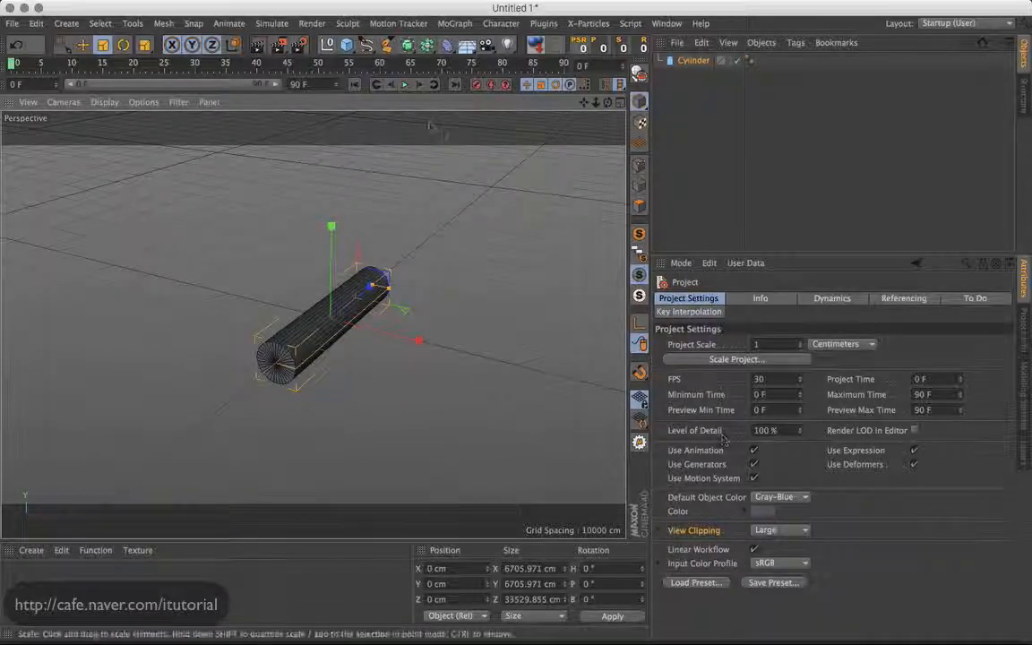
# Switch View Clipping to Small and then to Medium to compare how the presets clip the enlarged cylinder
pyautogui.click(781, 531)
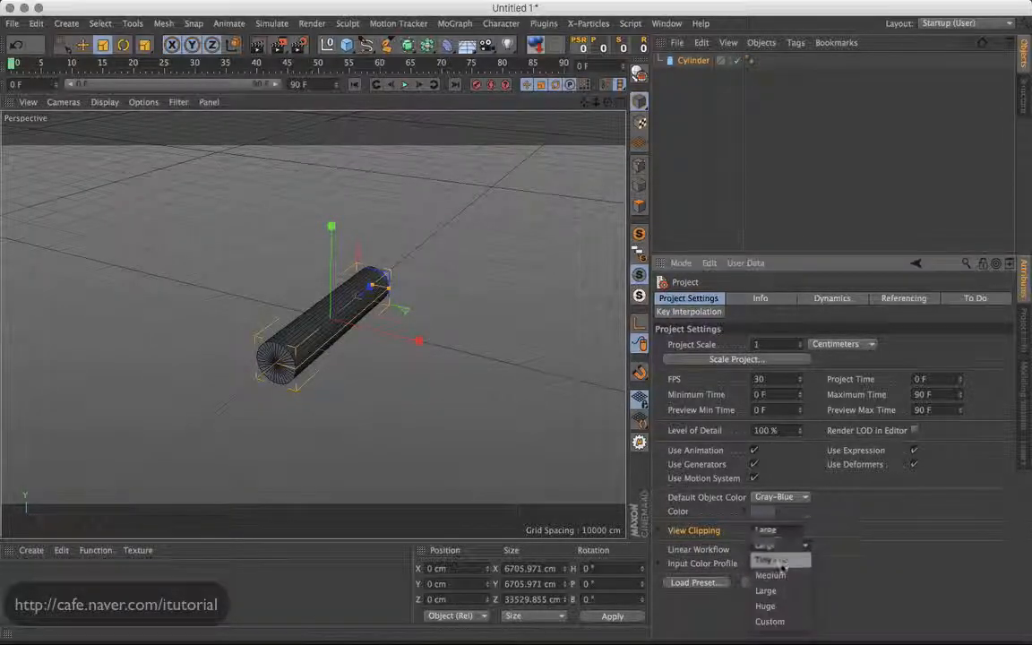
pyautogui.click(767, 560)
pyautogui.click(788, 530)
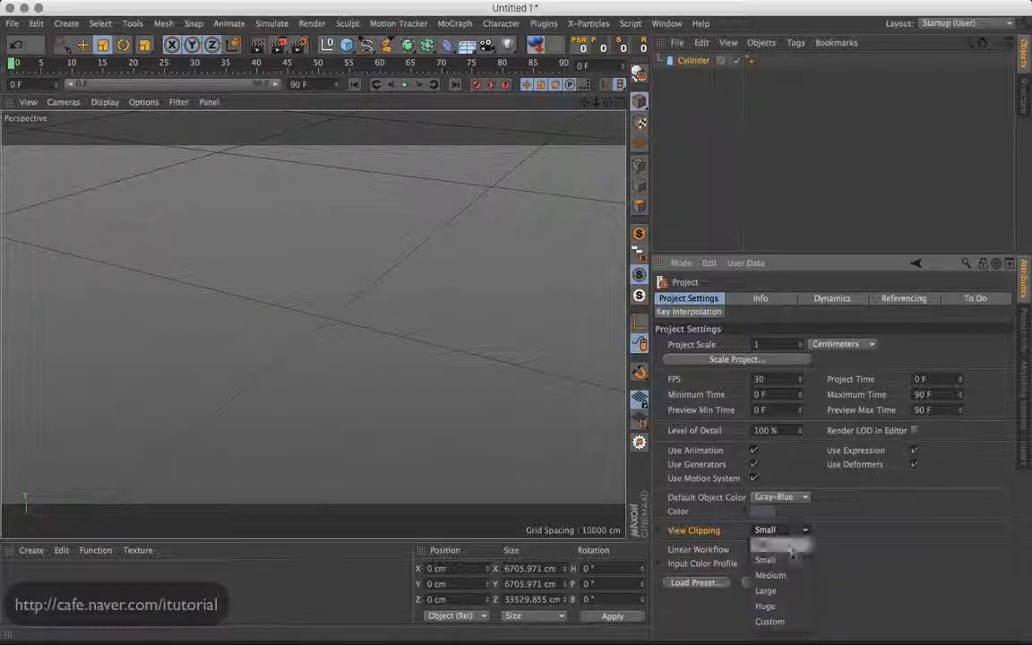
pyautogui.click(772, 575)
# Render the view with Medium clipping for comparison, deselect the cylinder, and reset View Clipping to its default
pyautogui.click(255, 49)
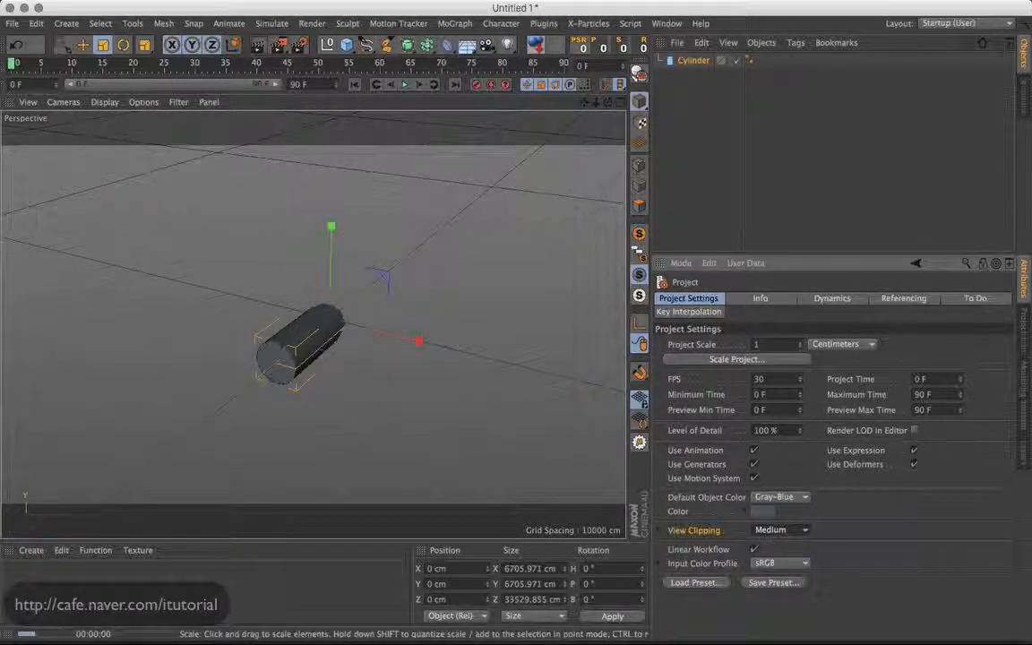
pyautogui.click(680, 78)
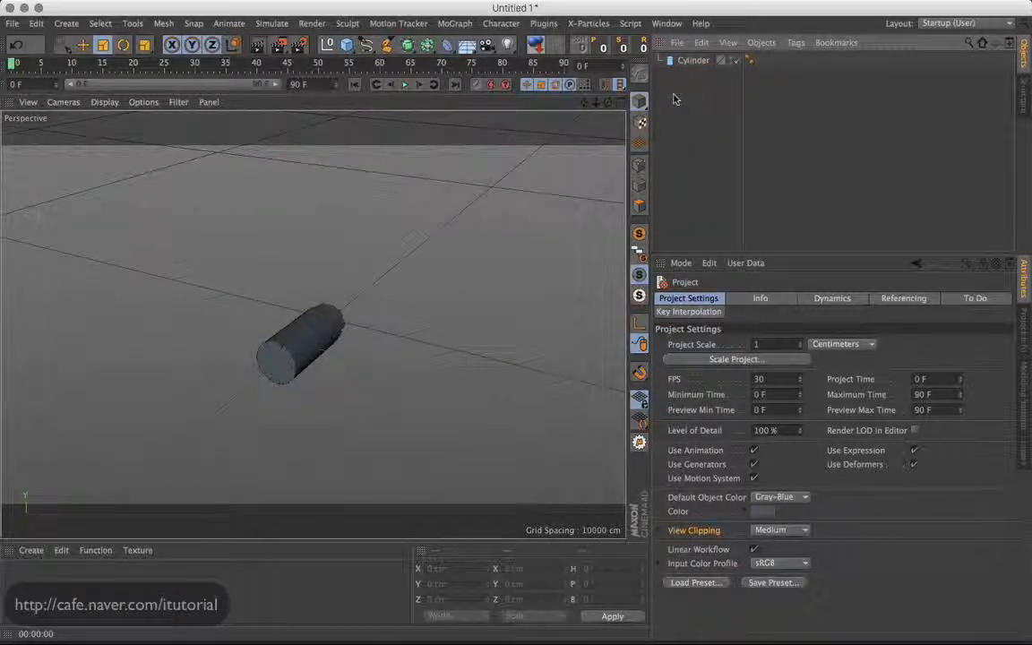
pyautogui.rightClick(702, 532)
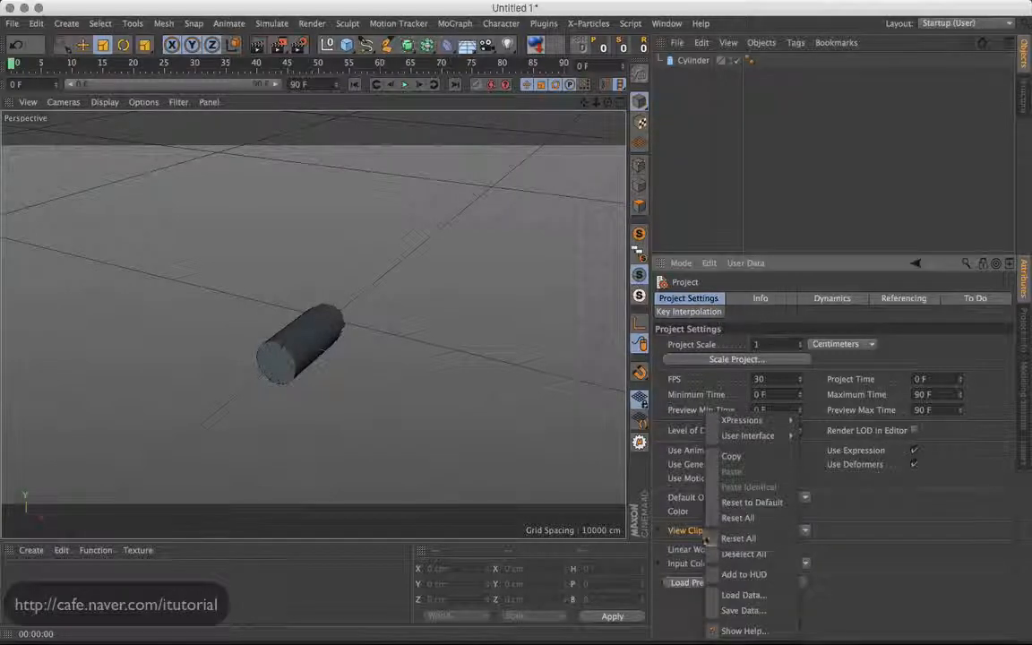
pyautogui.click(724, 498)
# Delete the cylinder, add a default sphere in its place, and frame it in the perspective view
pyautogui.click(694, 63)
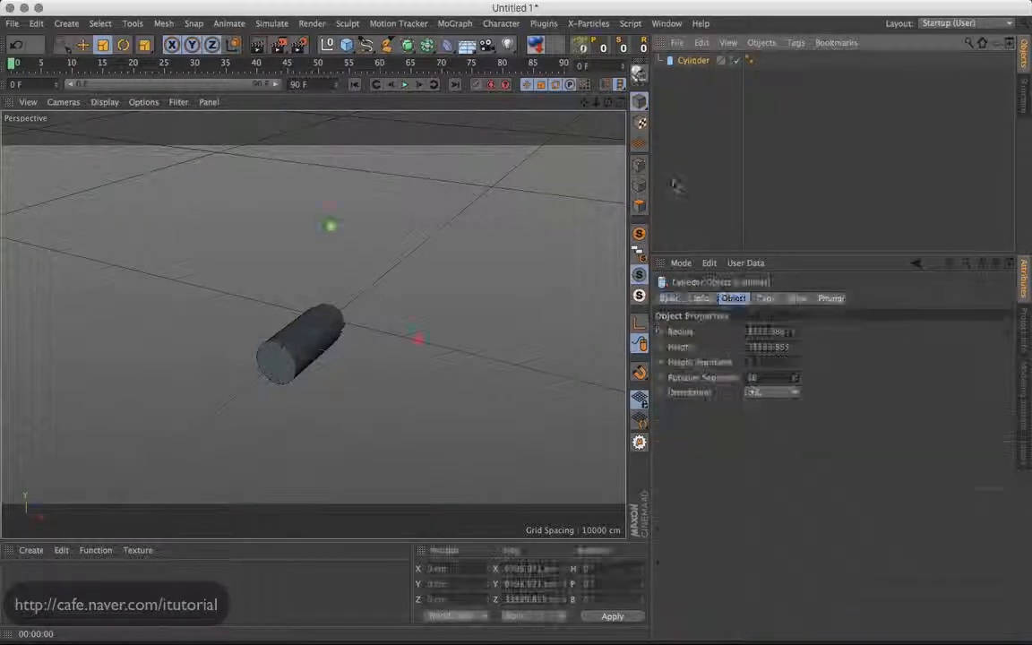
pyautogui.press('Delete')
pyautogui.click(347, 44)
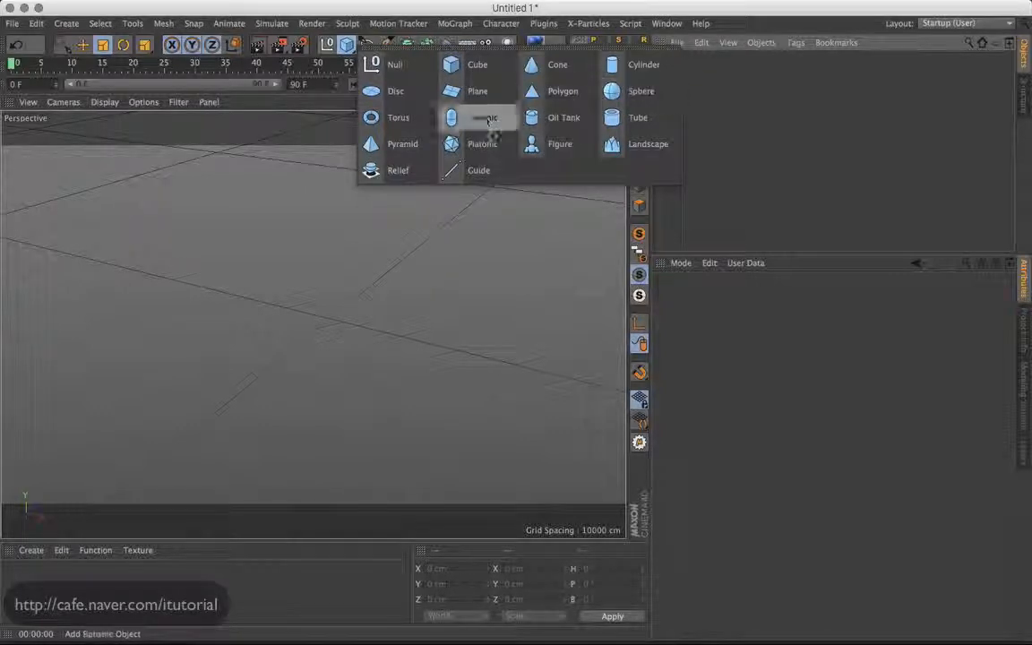
pyautogui.click(625, 90)
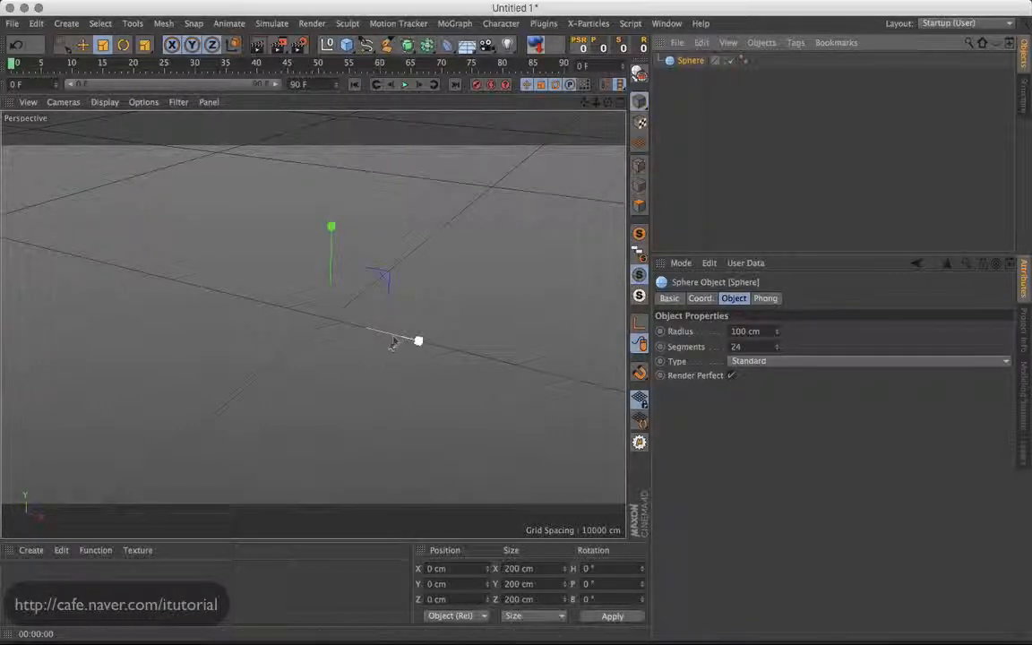
pyautogui.press('h')
pyautogui.scroll(-3, 558, 155)
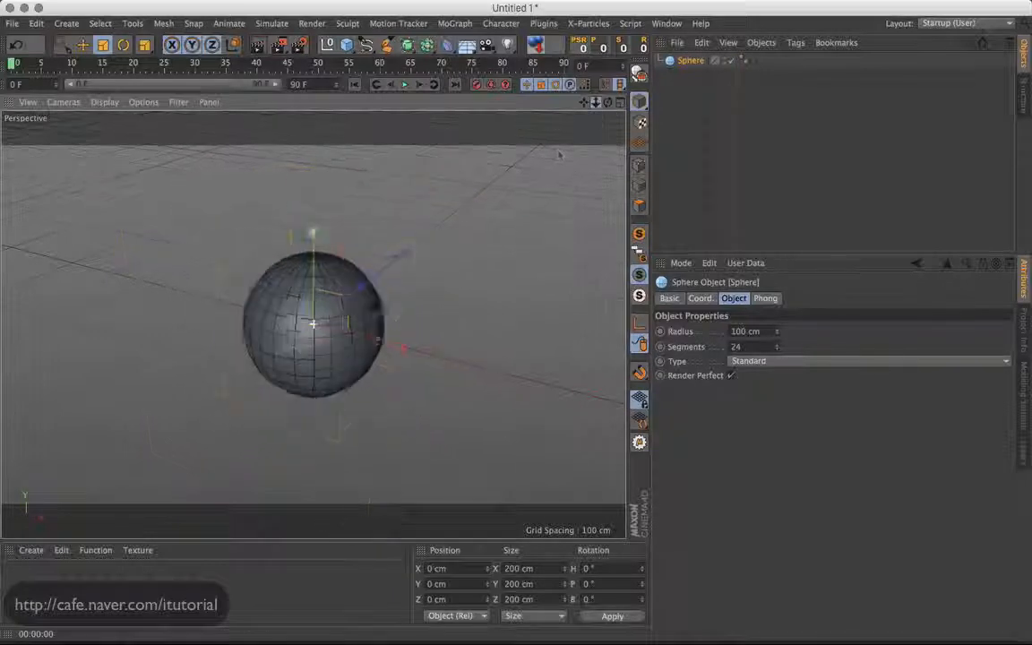
pyautogui.scroll(-2, 558, 155)
# Add a camera centered on the world Z axis, move it back to about Z -553.5 cm, and look through it at the sphere
pyautogui.click(446, 44)
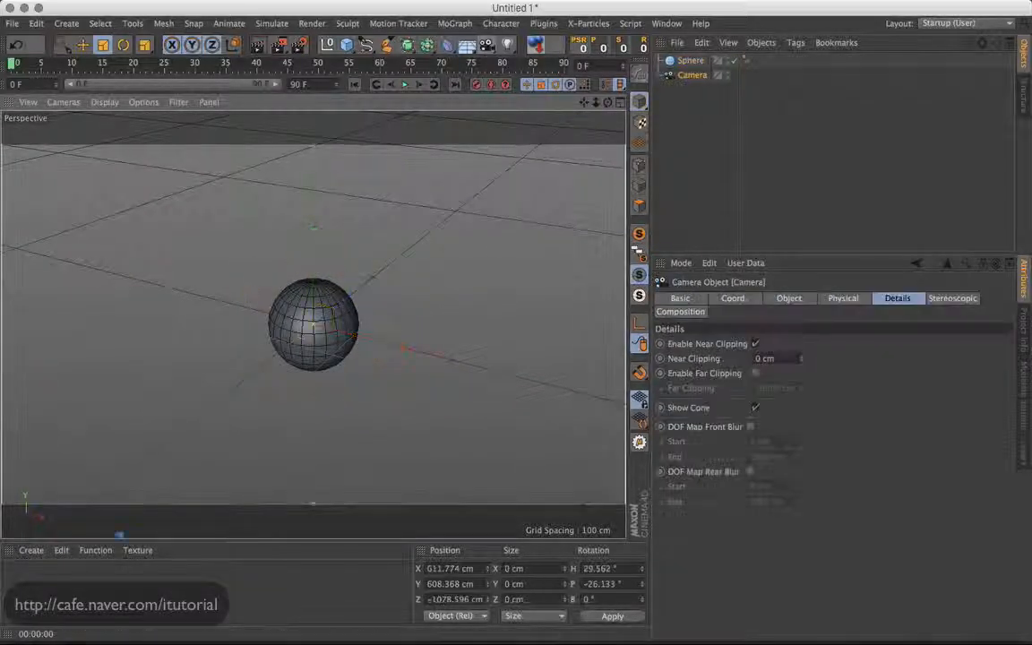
pyautogui.hotkey('alt', '0')
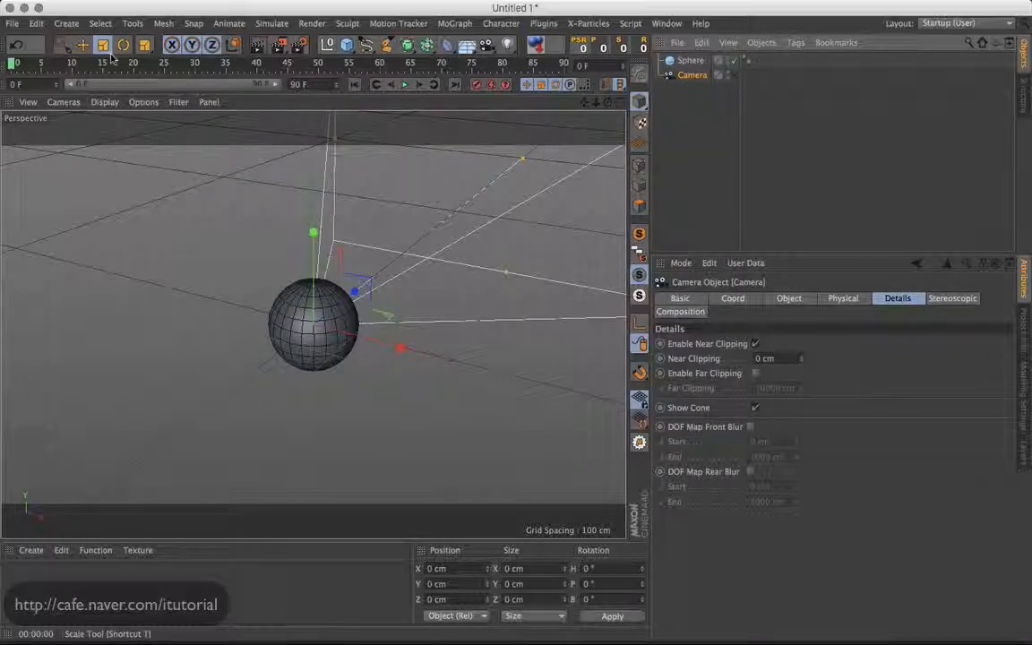
pyautogui.click(82, 45)
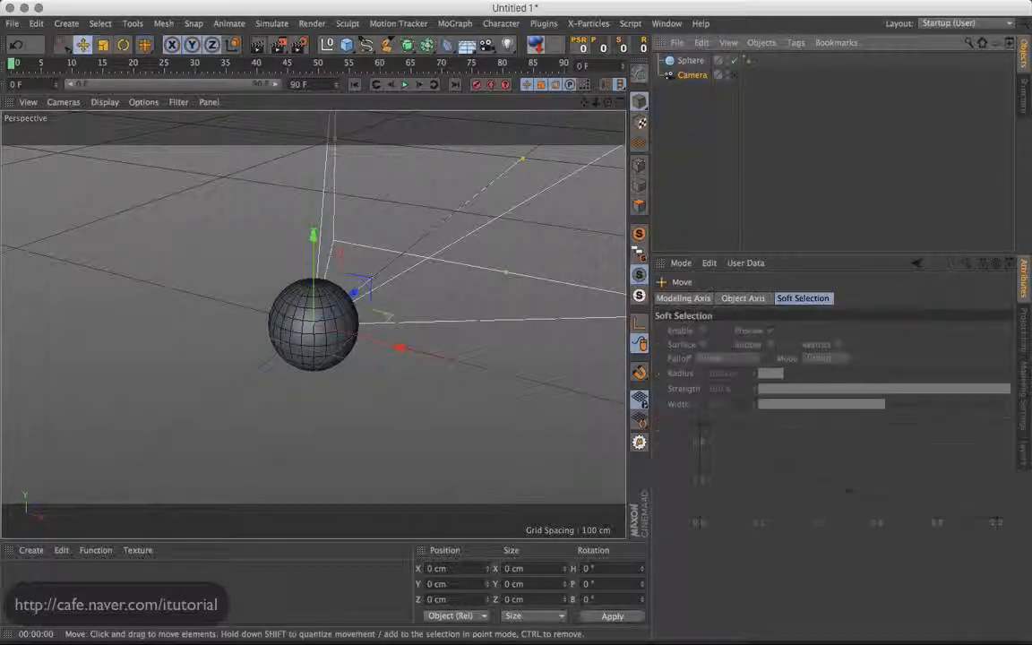
pyautogui.moveTo(356, 292); pyautogui.dragTo(147, 441)
pyautogui.click(733, 74)
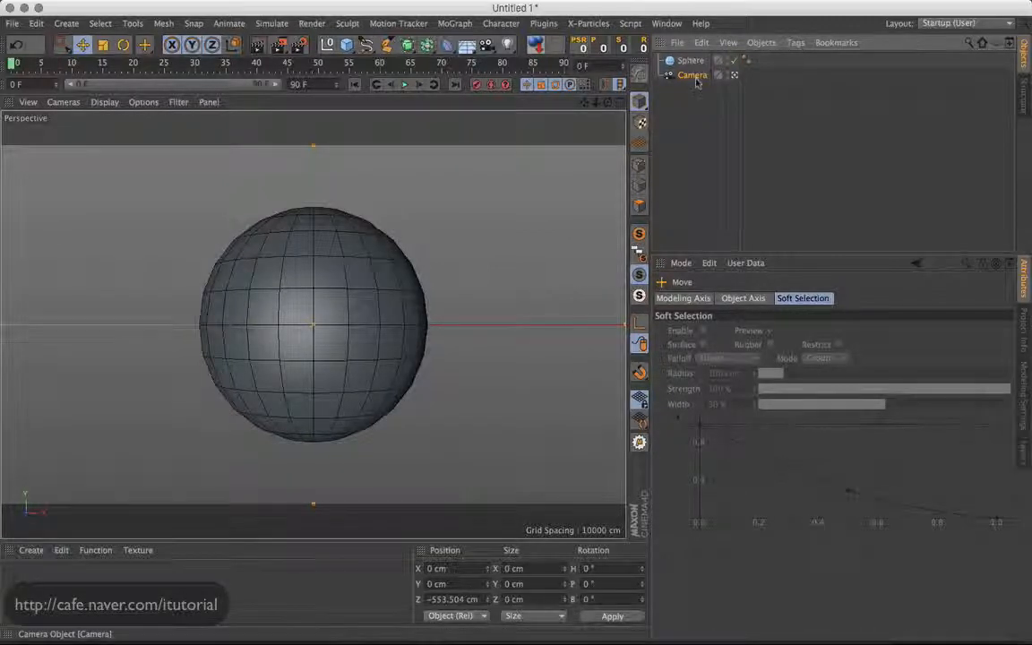
# Set the camera's Near Clipping to 460 cm and render the view to check the cut through the sphere
pyautogui.click(736, 77)
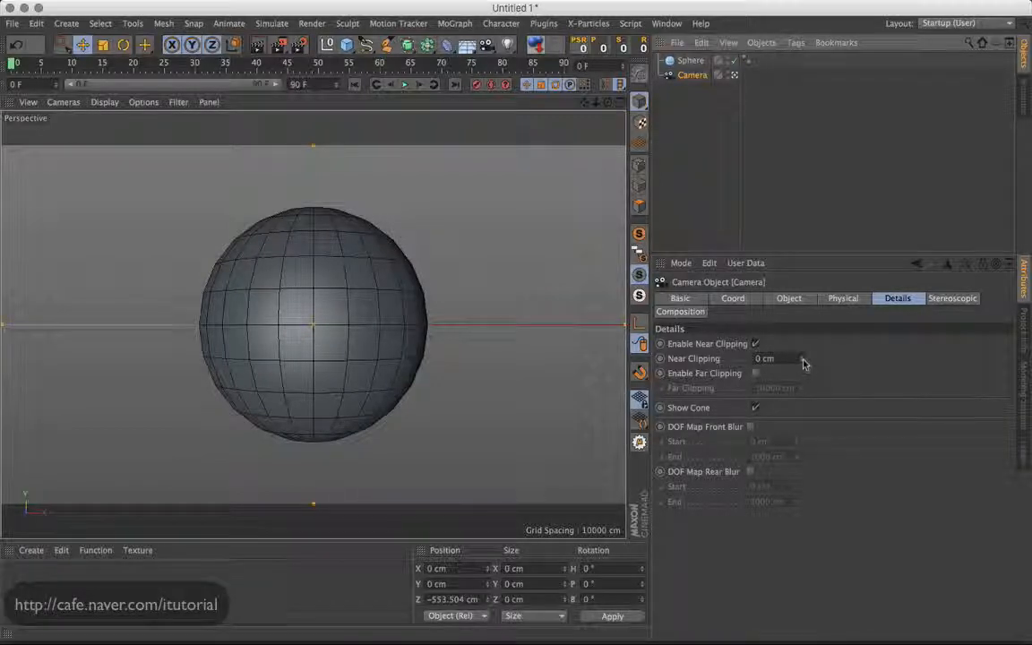
pyautogui.moveTo(802, 359)
pyautogui.mouseDown()
pyautogui.moveTo(804, 315)
pyautogui.moveTo(804, 333)
pyautogui.mouseUp()
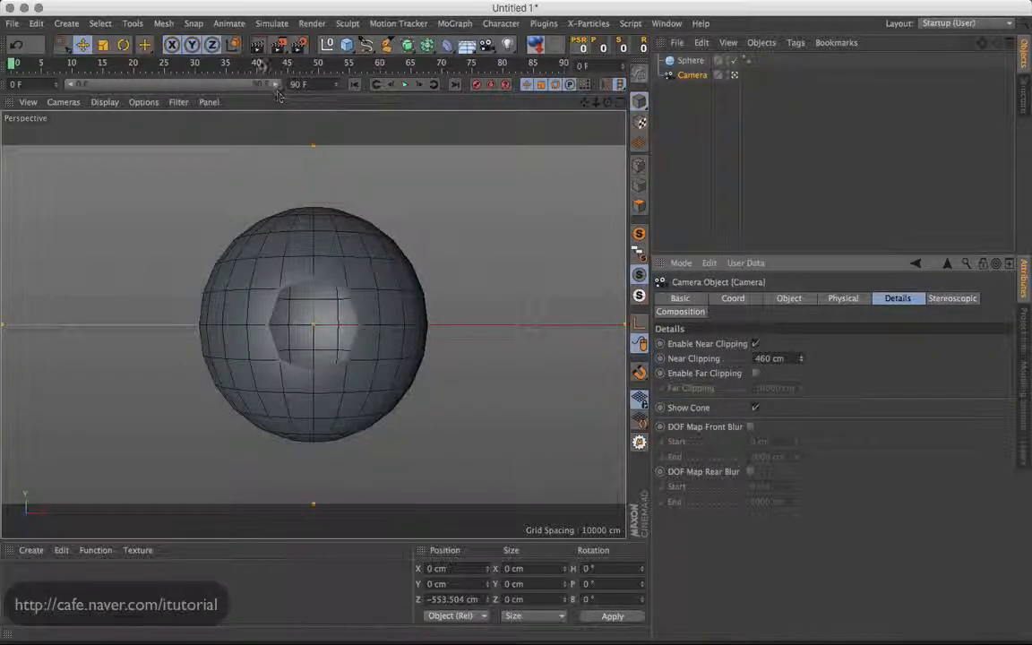
pyautogui.click(257, 46)
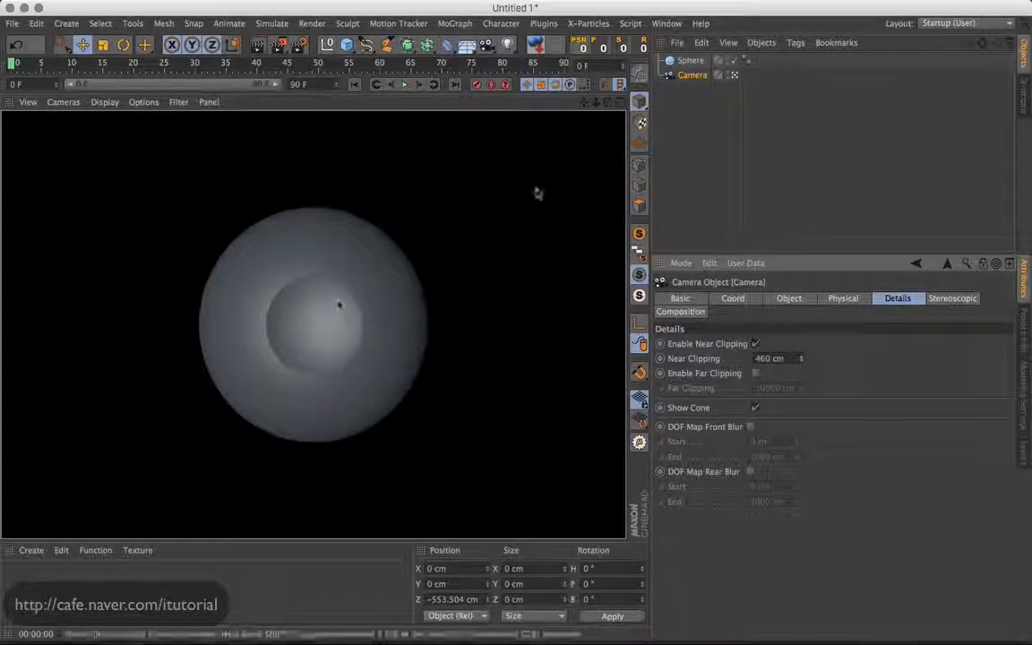
pyautogui.click(682, 104)
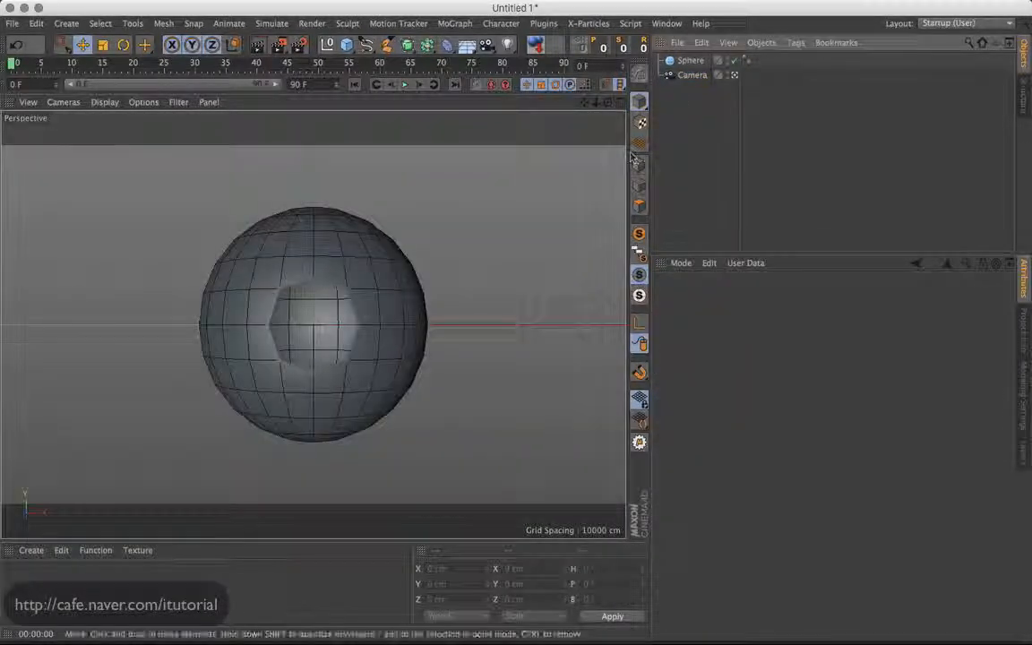
# Create a new material and set its color to pure red (R 255, G 0, B 0)
pyautogui.doubleClick(22, 578)
pyautogui.doubleClick(18, 578)
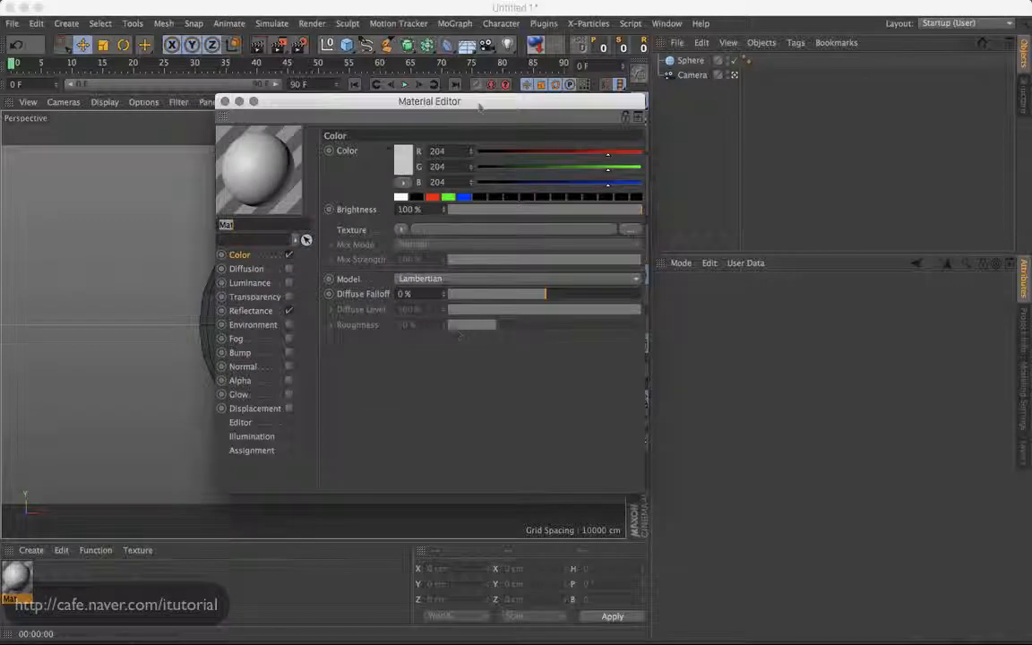
pyautogui.moveTo(480, 104); pyautogui.dragTo(537, 104)
pyautogui.click(494, 197)
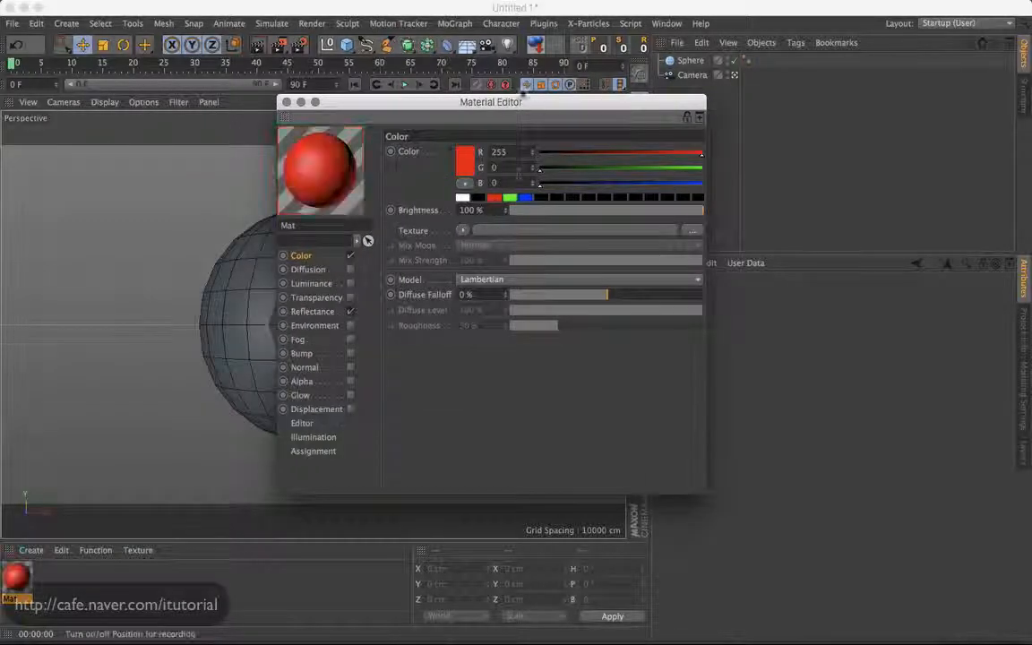
pyautogui.moveTo(403, 101); pyautogui.dragTo(616, 199)
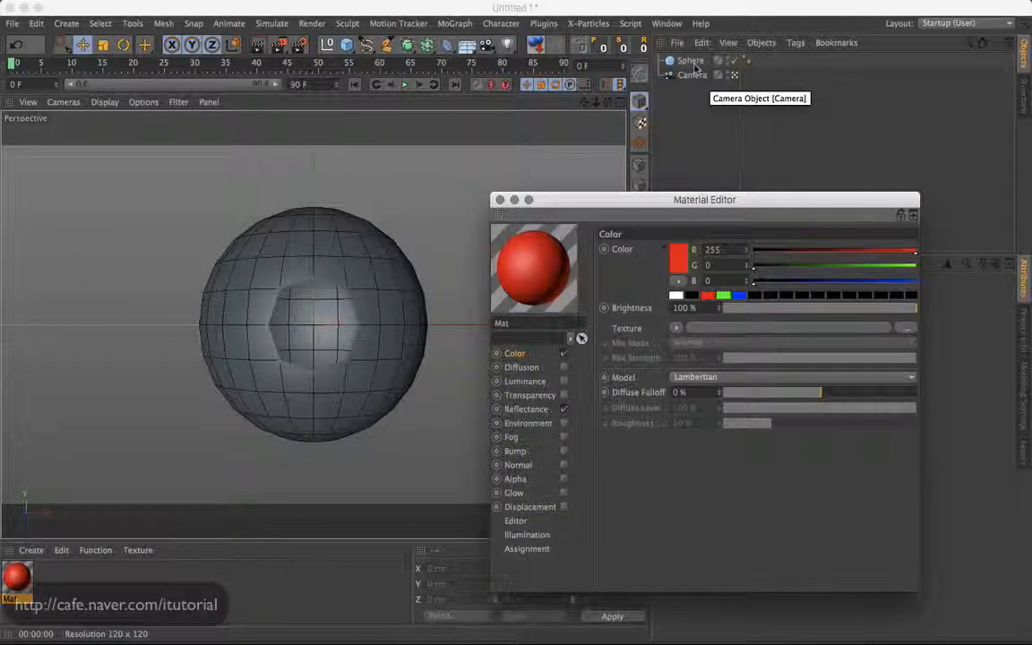
# Apply the red material to the sphere and render the view to inspect the clipped surface
pyautogui.moveTo(534, 267); pyautogui.dragTo(695, 60)
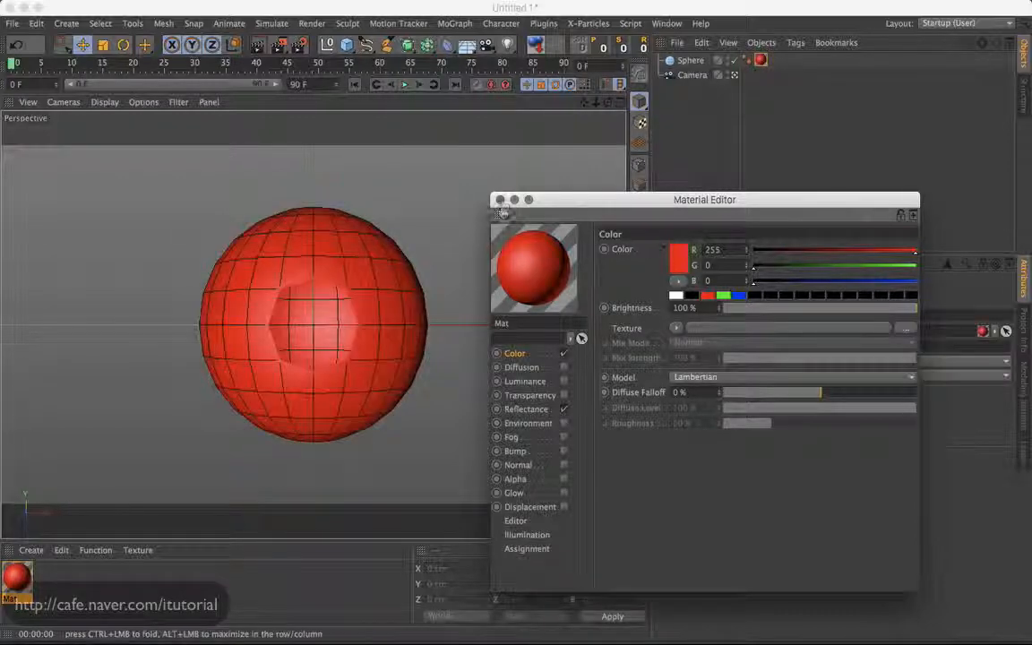
pyautogui.click(500, 200)
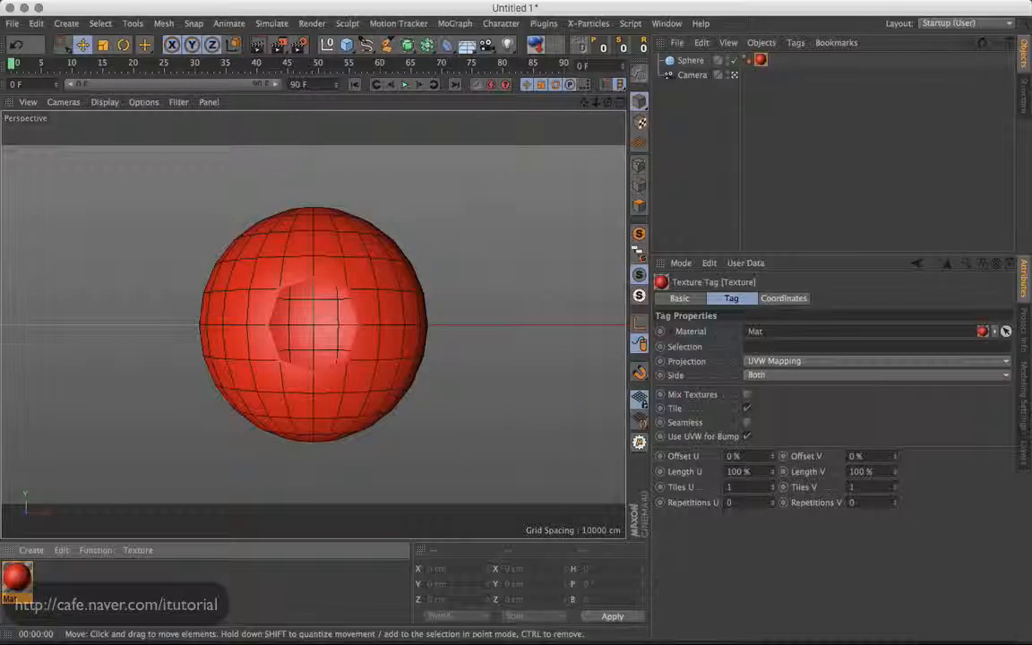
pyautogui.click(257, 45)
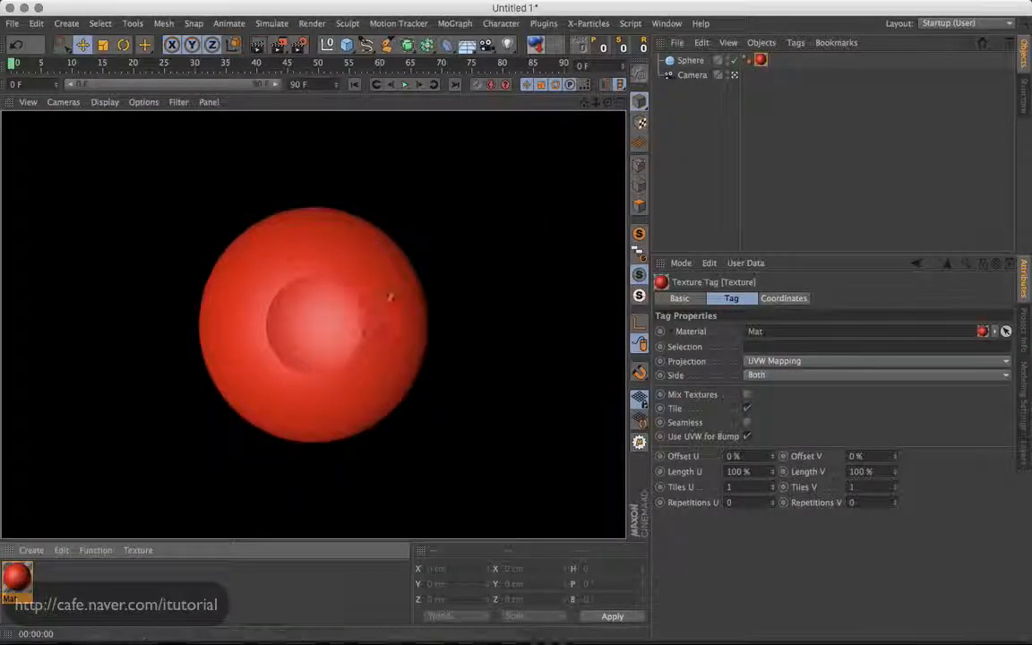
pyautogui.click(747, 408)
pyautogui.click(747, 408)
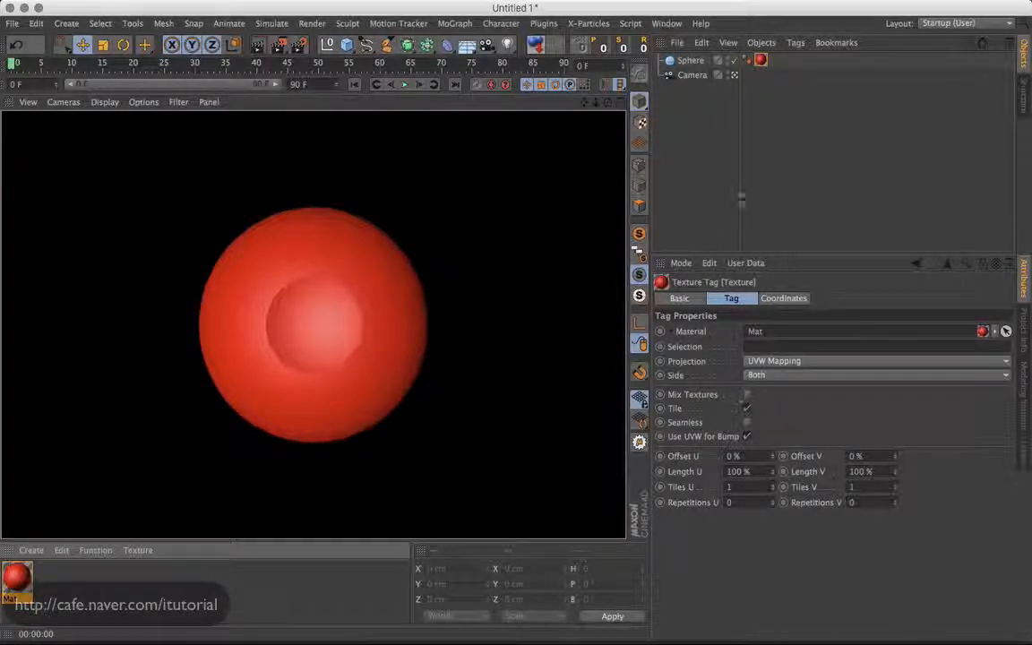
pyautogui.moveTo(441, 292)
pyautogui.keyDown('alt'); pyautogui.mouseDown()
pyautogui.moveTo(362, 382)
pyautogui.moveTo(350, 362)
pyautogui.moveTo(444, 285)
pyautogui.moveTo(438, 330)
pyautogui.moveTo(423, 286)
pyautogui.moveTo(444, 287)
pyautogui.mouseUp(); pyautogui.keyUp('alt')
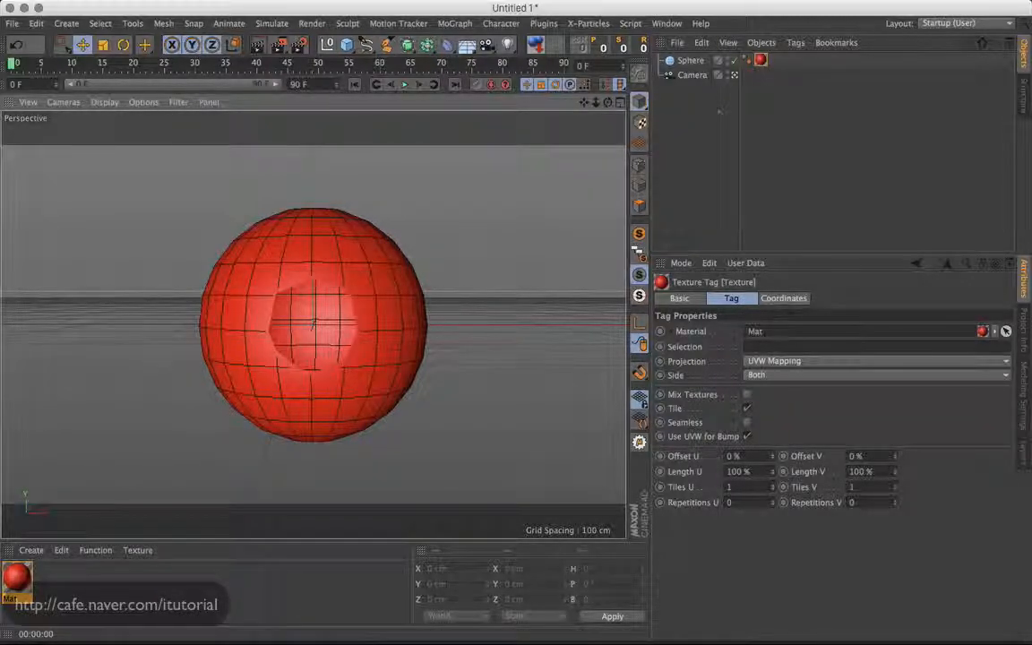
# Select the camera and vary its Near Clipping through 452 cm and 478 cm, ending at 406 cm
pyautogui.click(698, 78)
pyautogui.moveTo(803, 360); pyautogui.dragTo(706, 328)
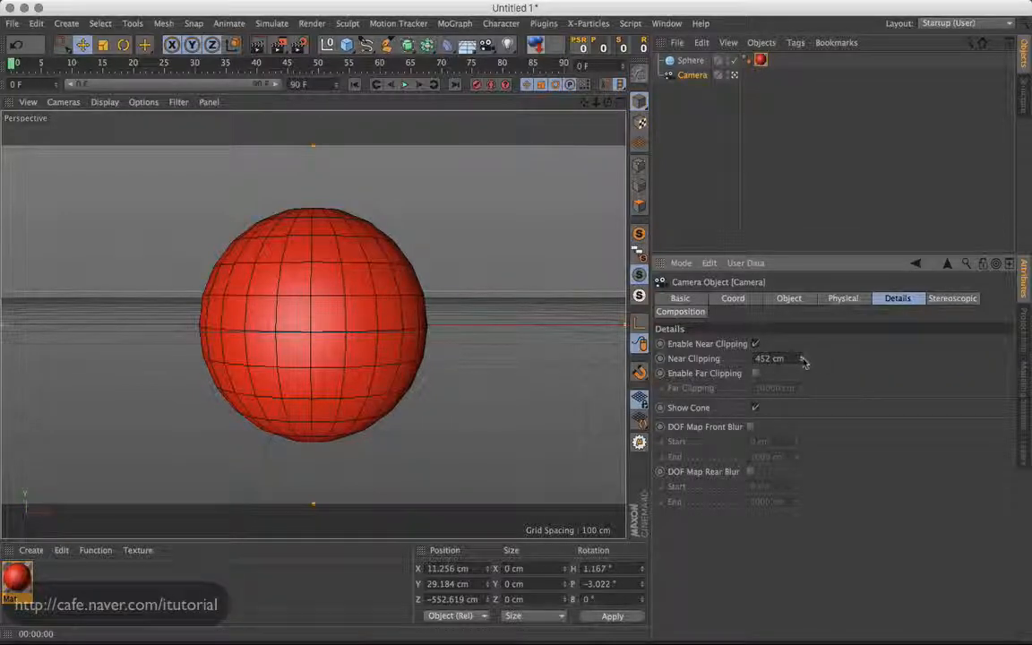
pyautogui.moveTo(802, 360); pyautogui.dragTo(804, 342)
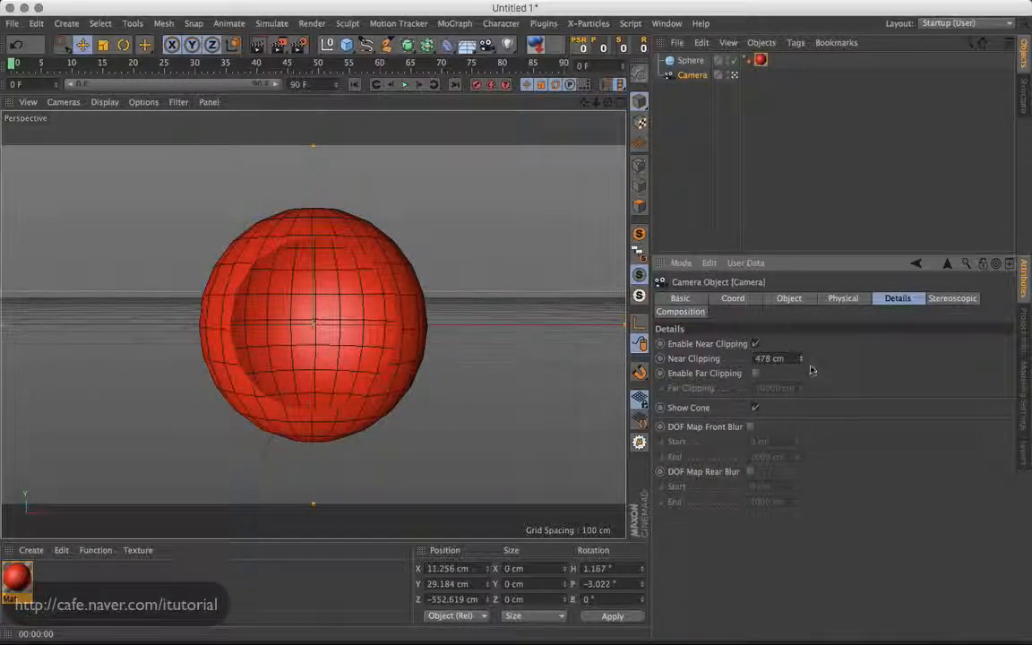
pyautogui.moveTo(802, 360); pyautogui.dragTo(806, 414)
# Enable the camera's Far Clipping, set it to 477 cm, and render the view to check the cut through the sphere
pyautogui.click(755, 373)
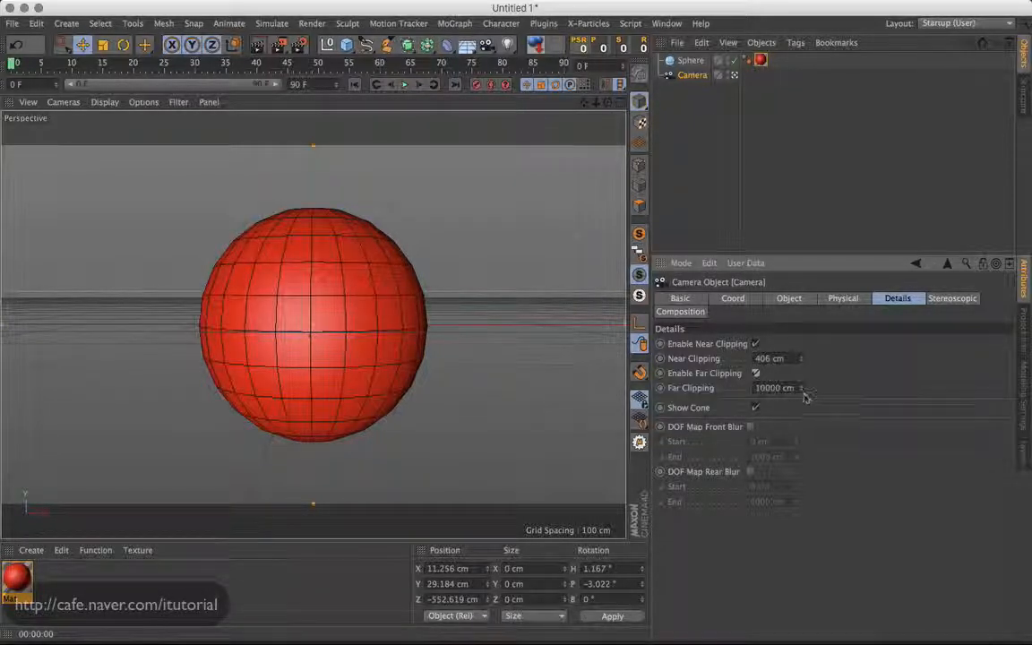
pyautogui.moveTo(809, 468); pyautogui.dragTo(805, 409)
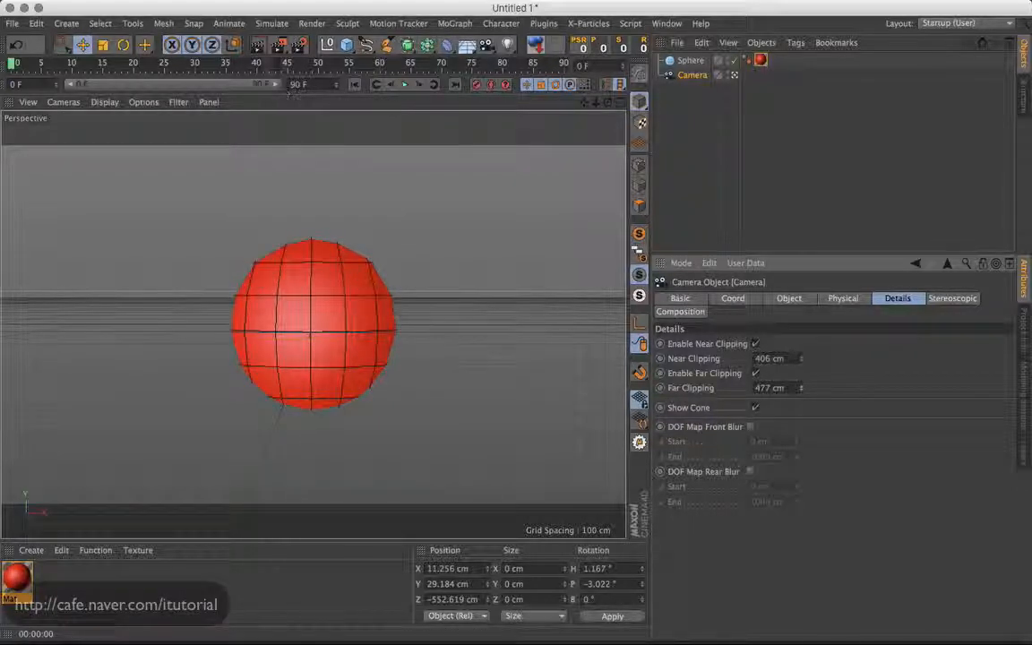
pyautogui.hotkey('ctrl', 'r')
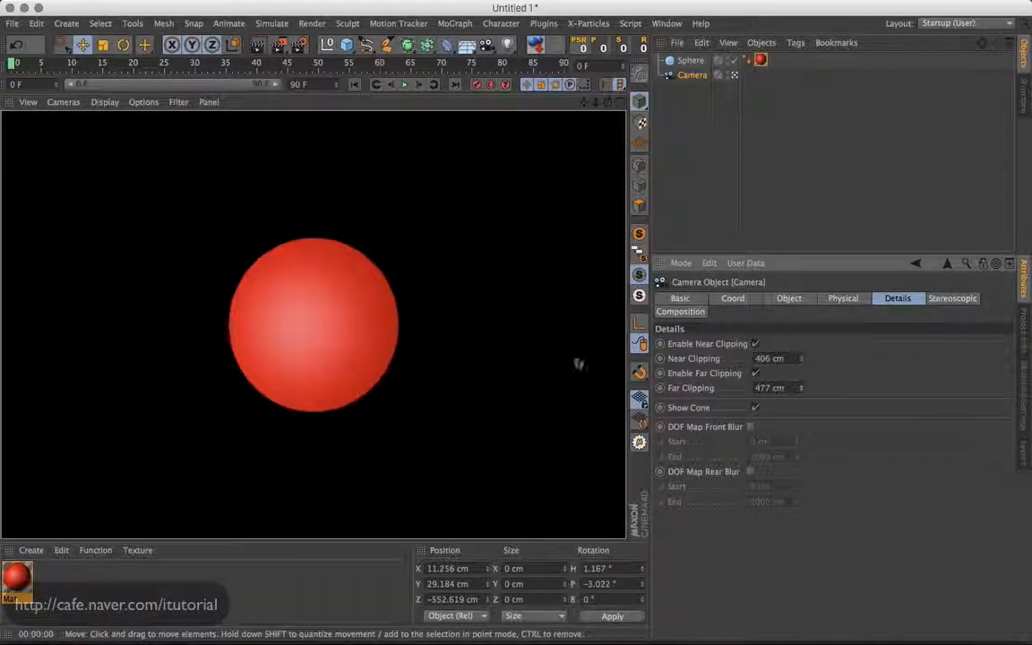
# Lower the camera's Far Clipping to 457 cm, render the view to inspect it, and raise the distance to 465 cm
pyautogui.moveTo(802, 391); pyautogui.dragTo(800, 407)
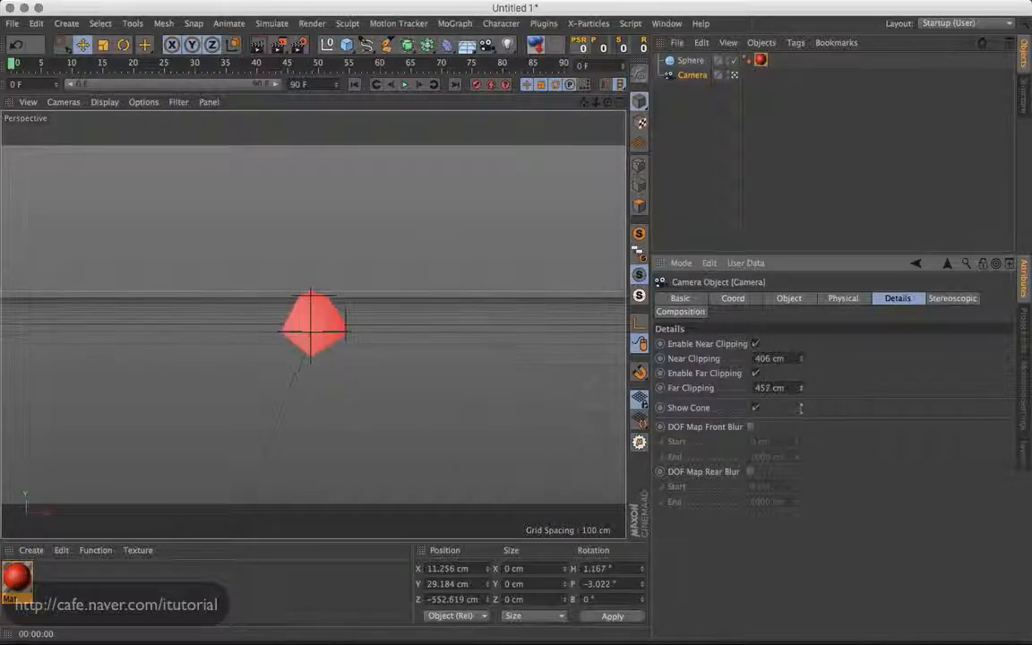
pyautogui.click(258, 45)
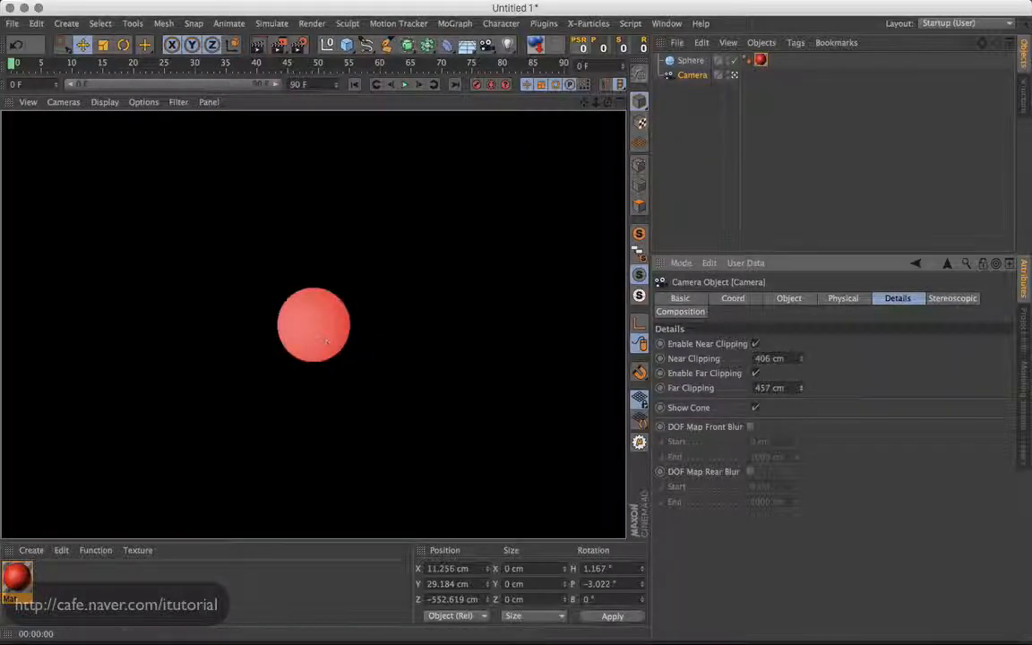
pyautogui.moveTo(802, 391); pyautogui.dragTo(802, 383)
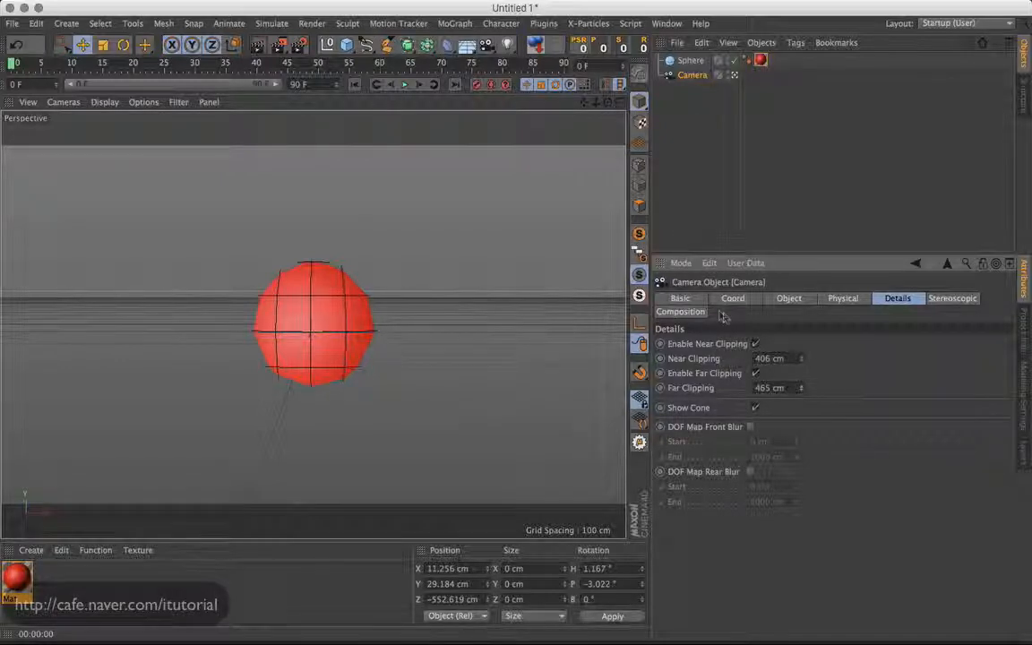
# Review the View Clipping option in the project settings and return to the camera's clipping details
pyautogui.hotkey('ctrl', 'd')
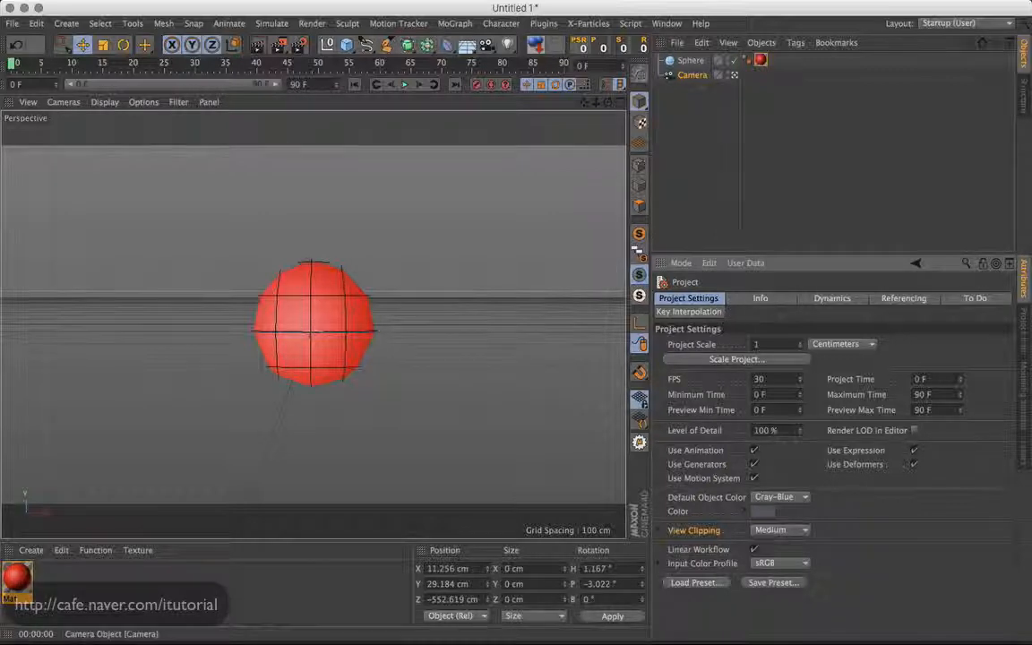
pyautogui.click(692, 74)
pyautogui.click(895, 299)
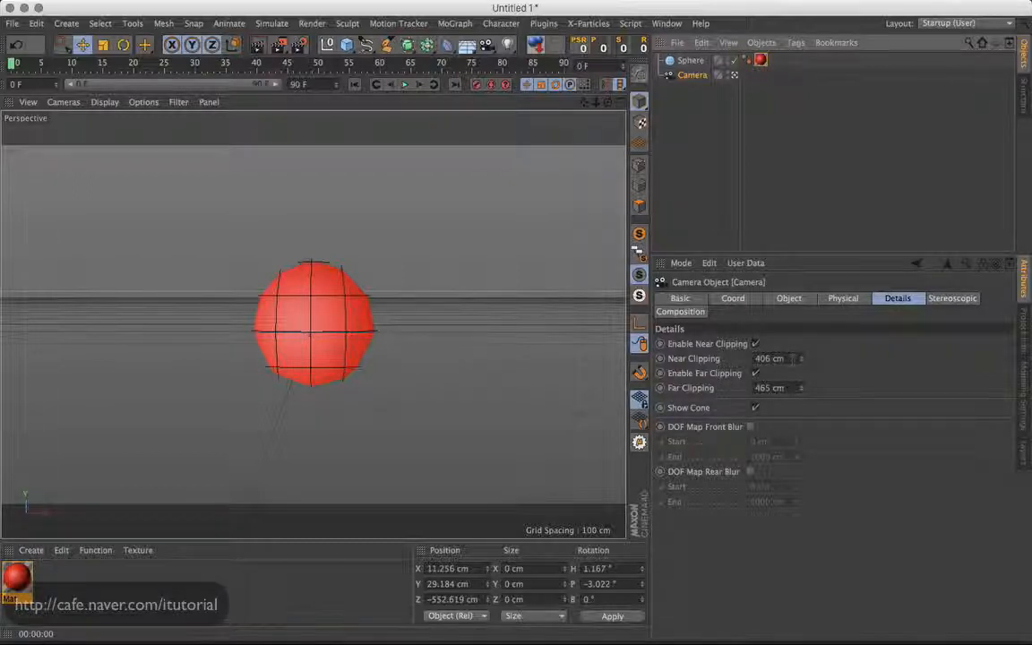
# Set the camera's Near Clipping to 490 cm and Far Clipping to 610 cm, render the sphere, and deselect the camera
pyautogui.moveTo(805, 388); pyautogui.dragTo(808, 294)
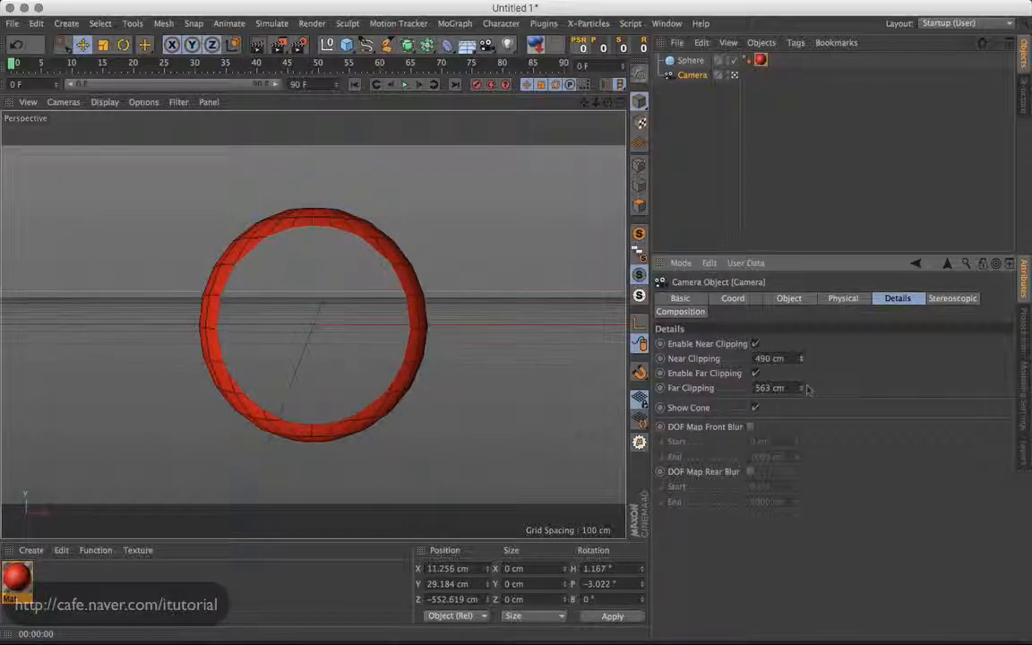
pyautogui.moveTo(801, 388); pyautogui.dragTo(807, 356)
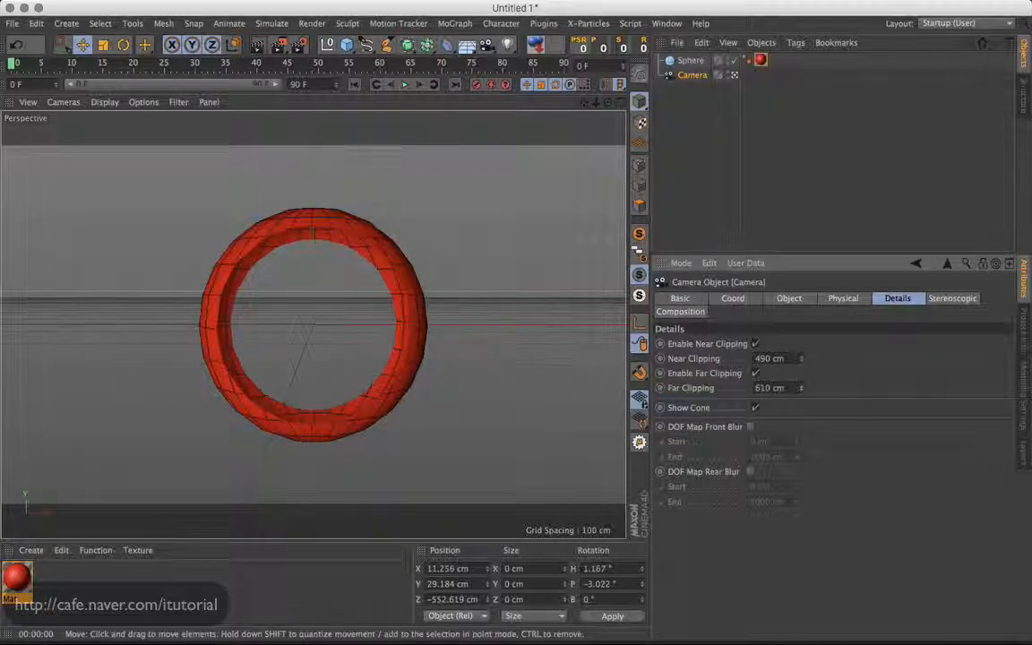
pyautogui.hotkey('ctrl', 'r')
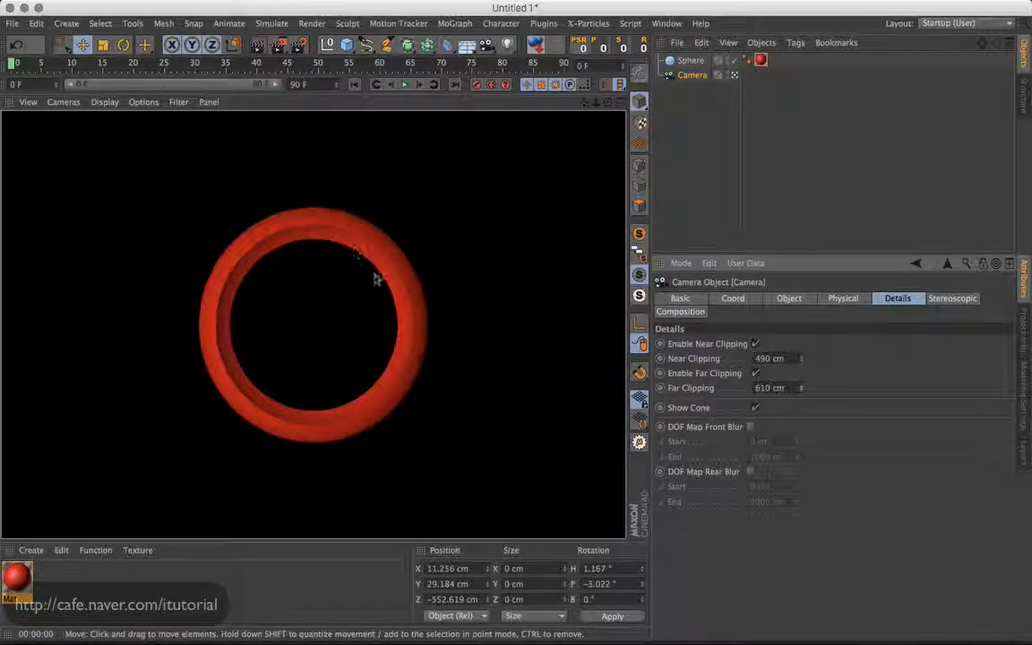
pyautogui.click(697, 112)
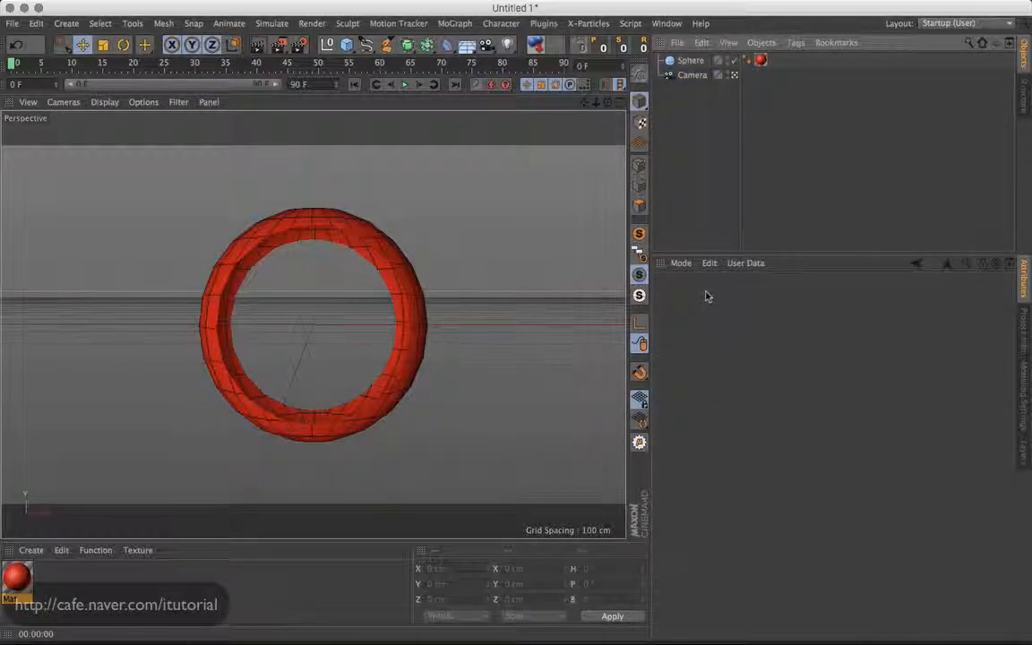